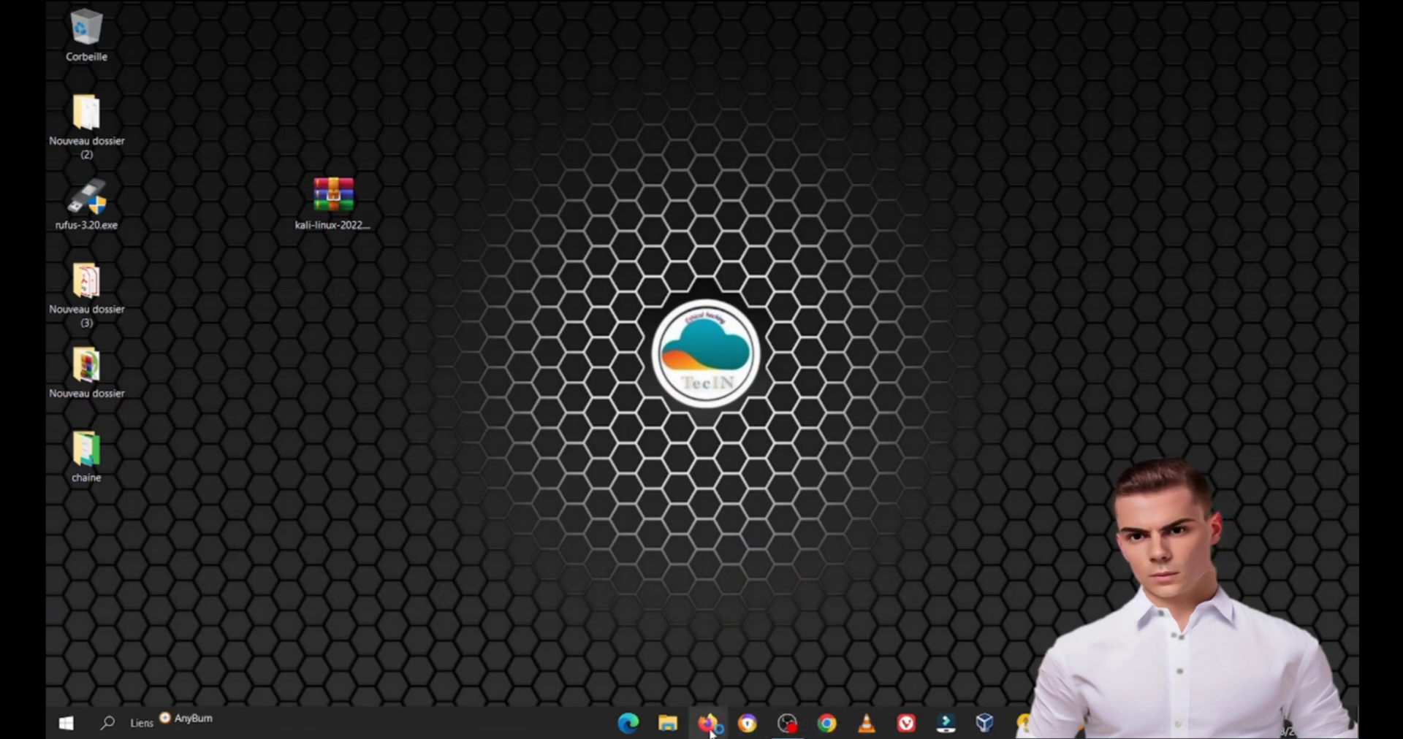
Open Firefox, search the web for rufus and open the official Rufus website
{"action": "left_click", "coordinate": [707, 725]}
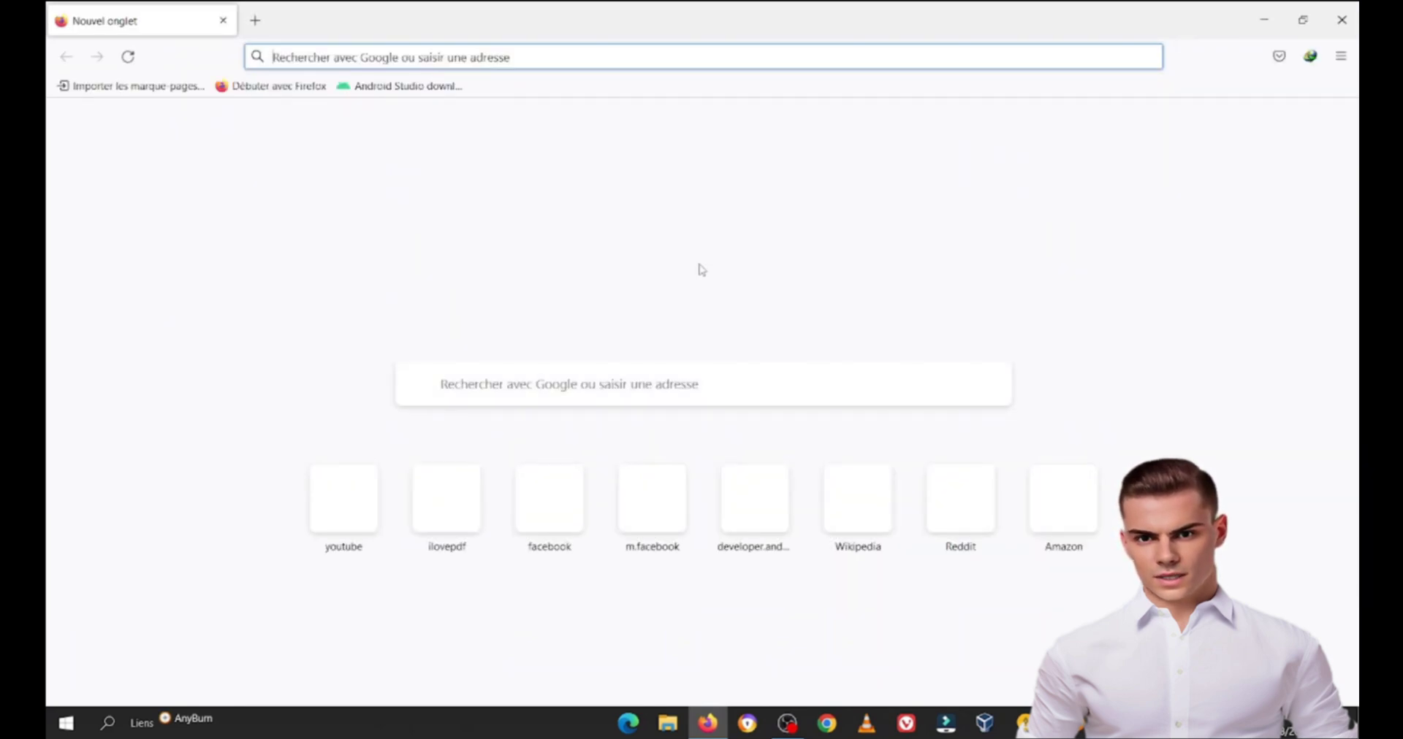
{"action": "left_click", "coordinate": [616, 371]}
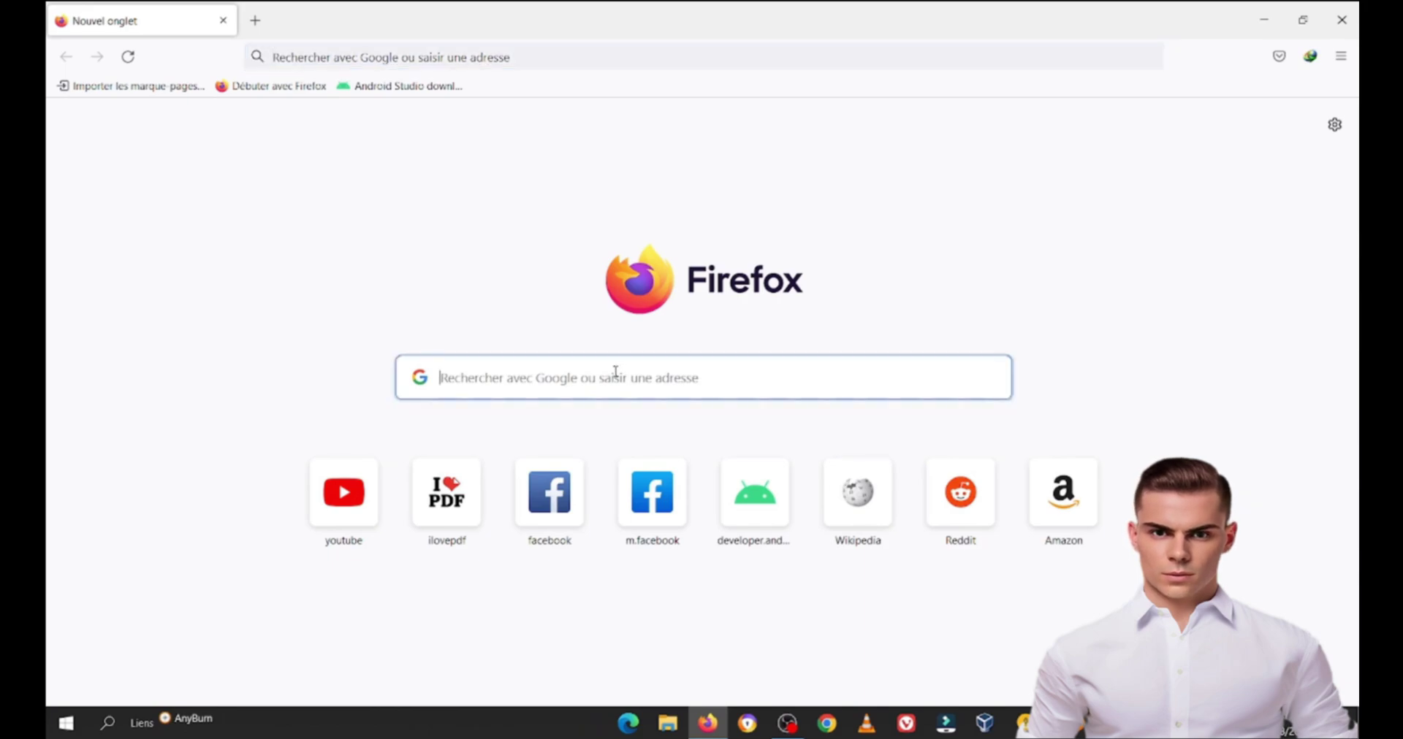
{"action": "type", "text": "rufus"}
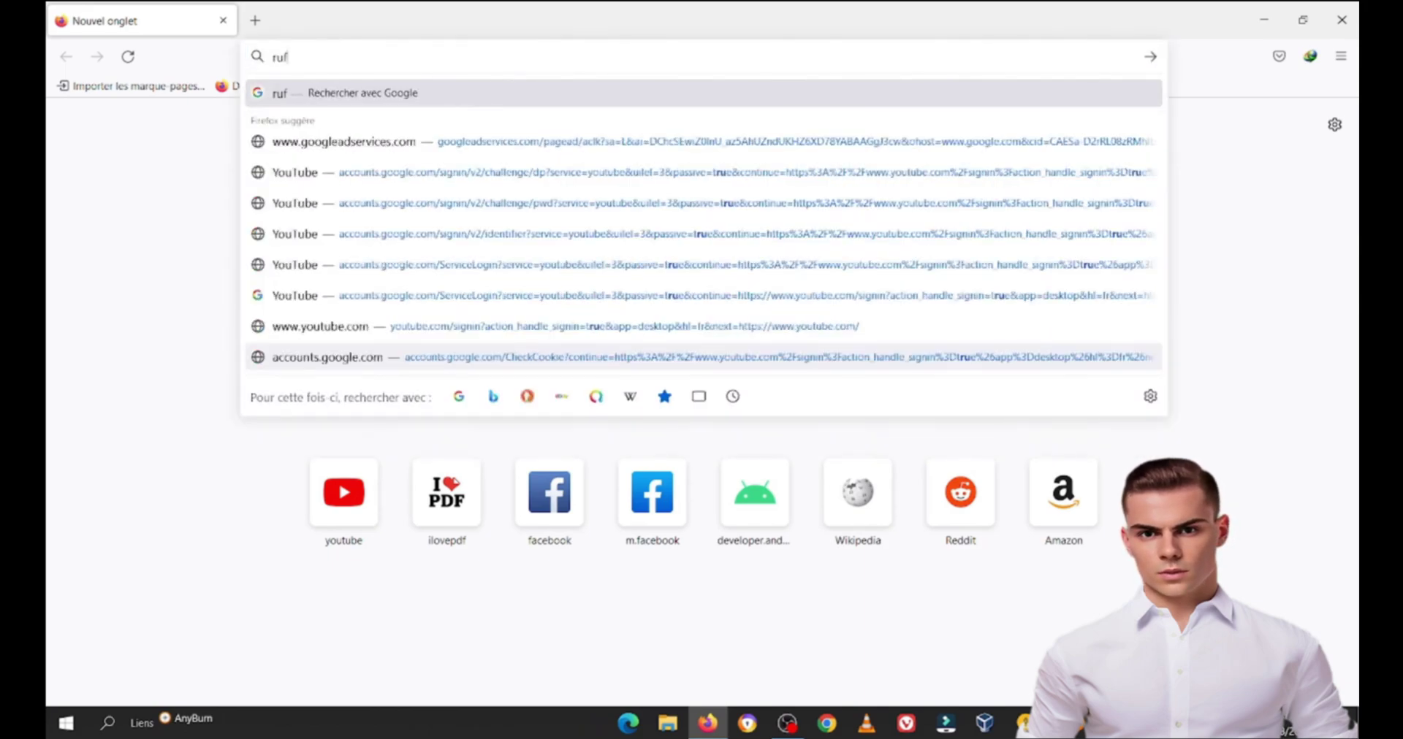
{"action": "key", "text": "Return"}
{"action": "left_click", "coordinate": [292, 272]}
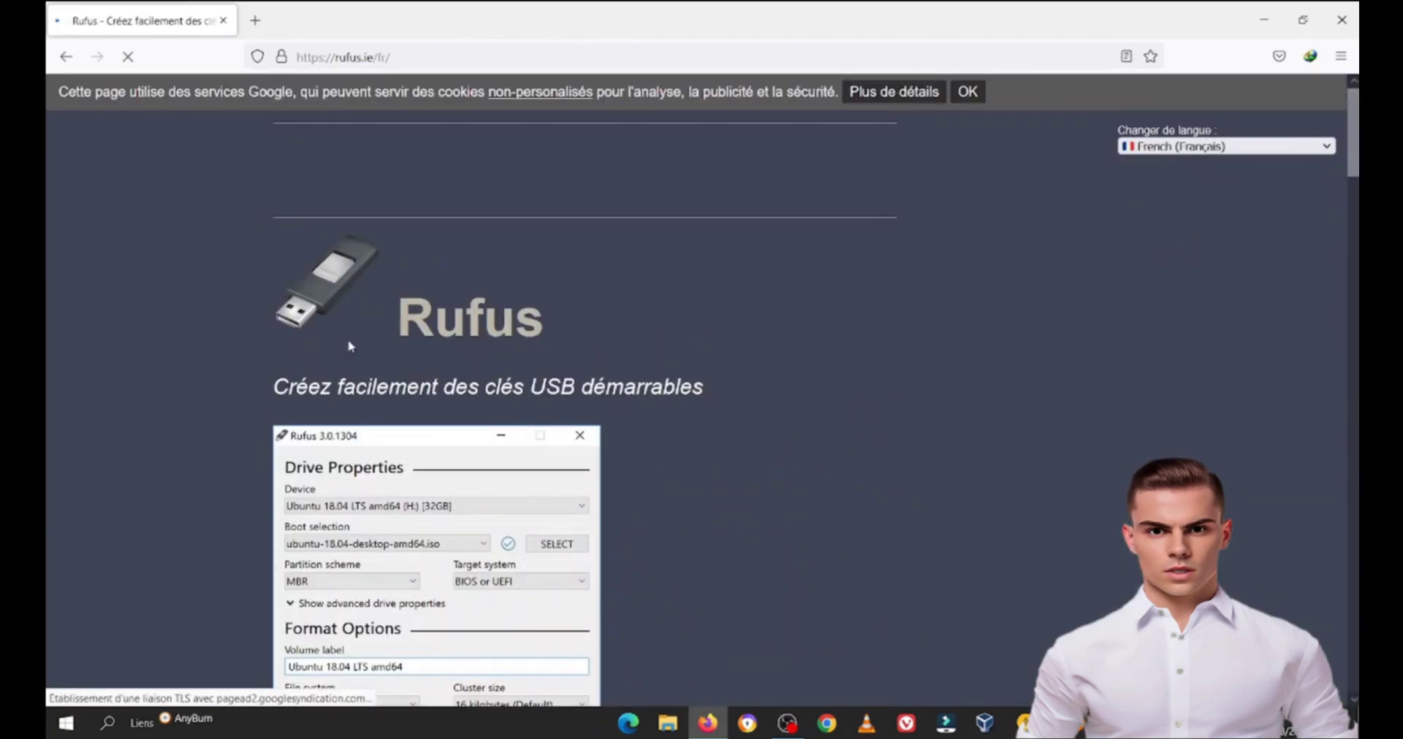
Request the Rufus 3.20 download from the site's Téléchargement section and dismiss the download dialog
{"action": "scroll", "coordinate": [307, 255], "scroll_direction": "down", "scroll_amount": 10}
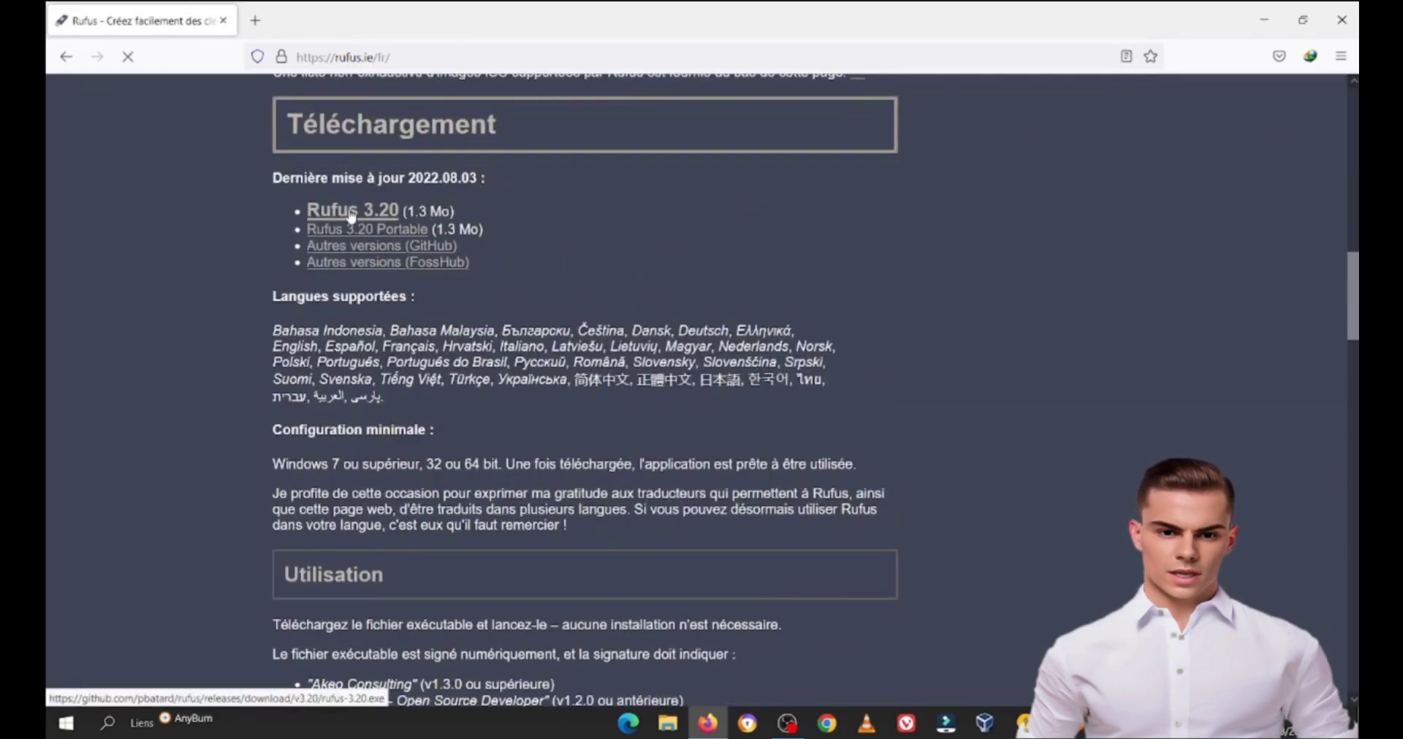
{"action": "left_click", "coordinate": [351, 216]}
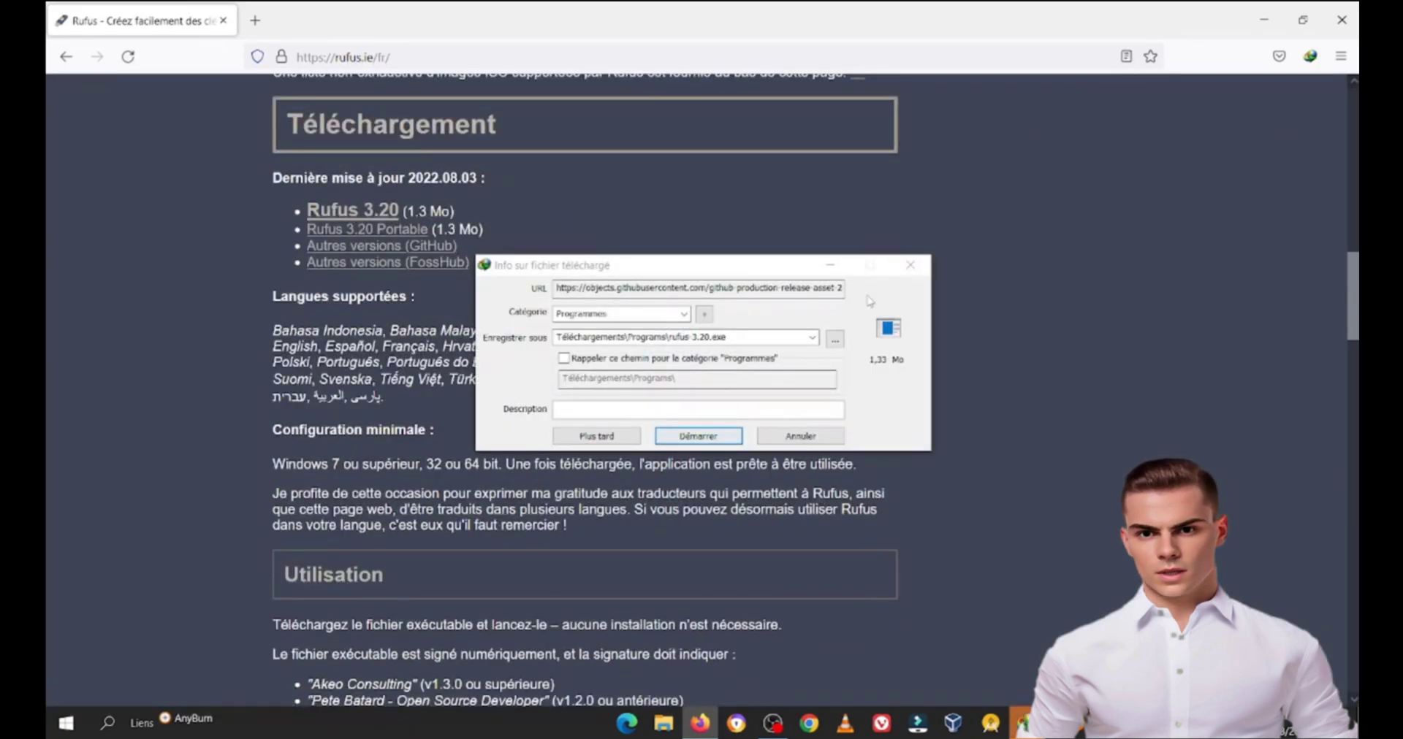
{"action": "left_click", "coordinate": [910, 265]}
Replace the Rufus tab with a new one, search for kali linux and open the Get Kali page on kali.org
{"action": "key", "text": "ctrl+t"}
{"action": "left_click", "coordinate": [223, 20]}
{"action": "left_click", "coordinate": [488, 372]}
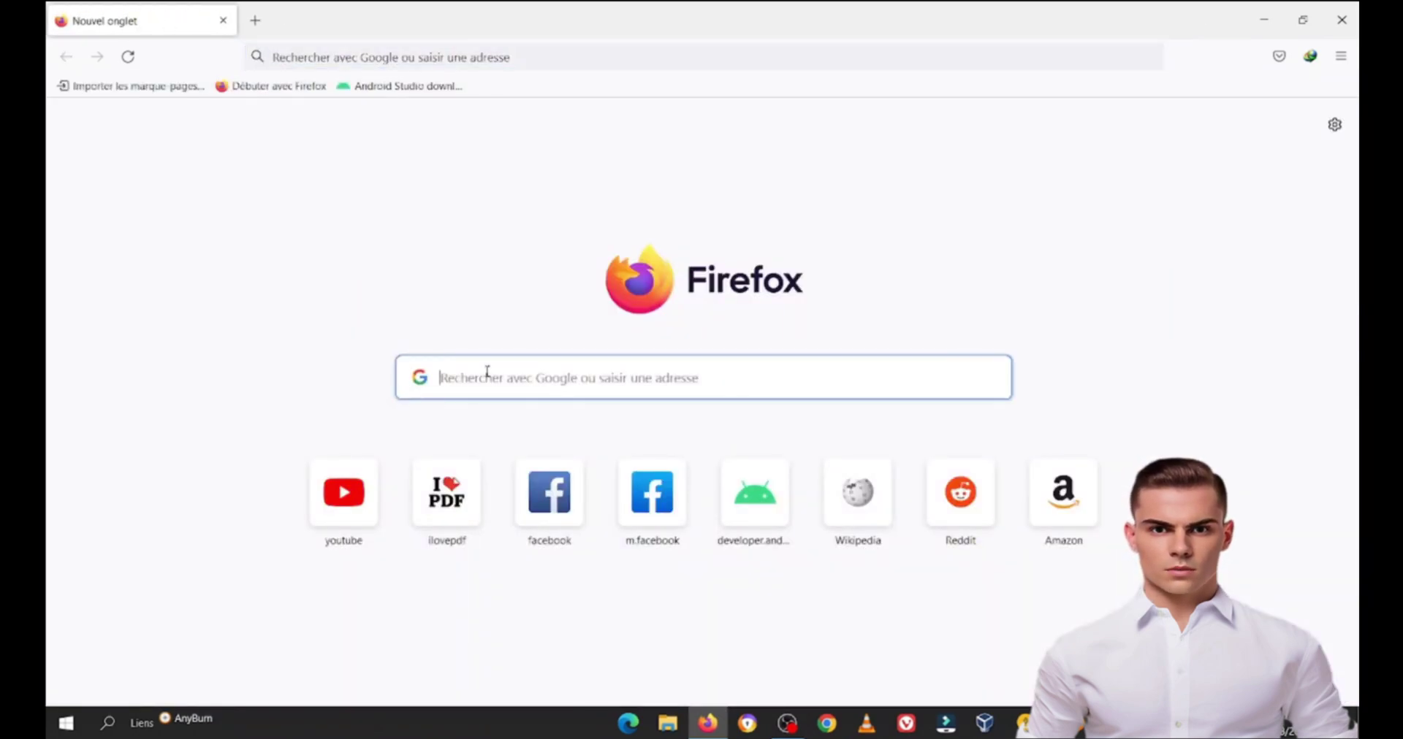
{"action": "type", "text": "kali"}
{"action": "left_click", "coordinate": [321, 122]}
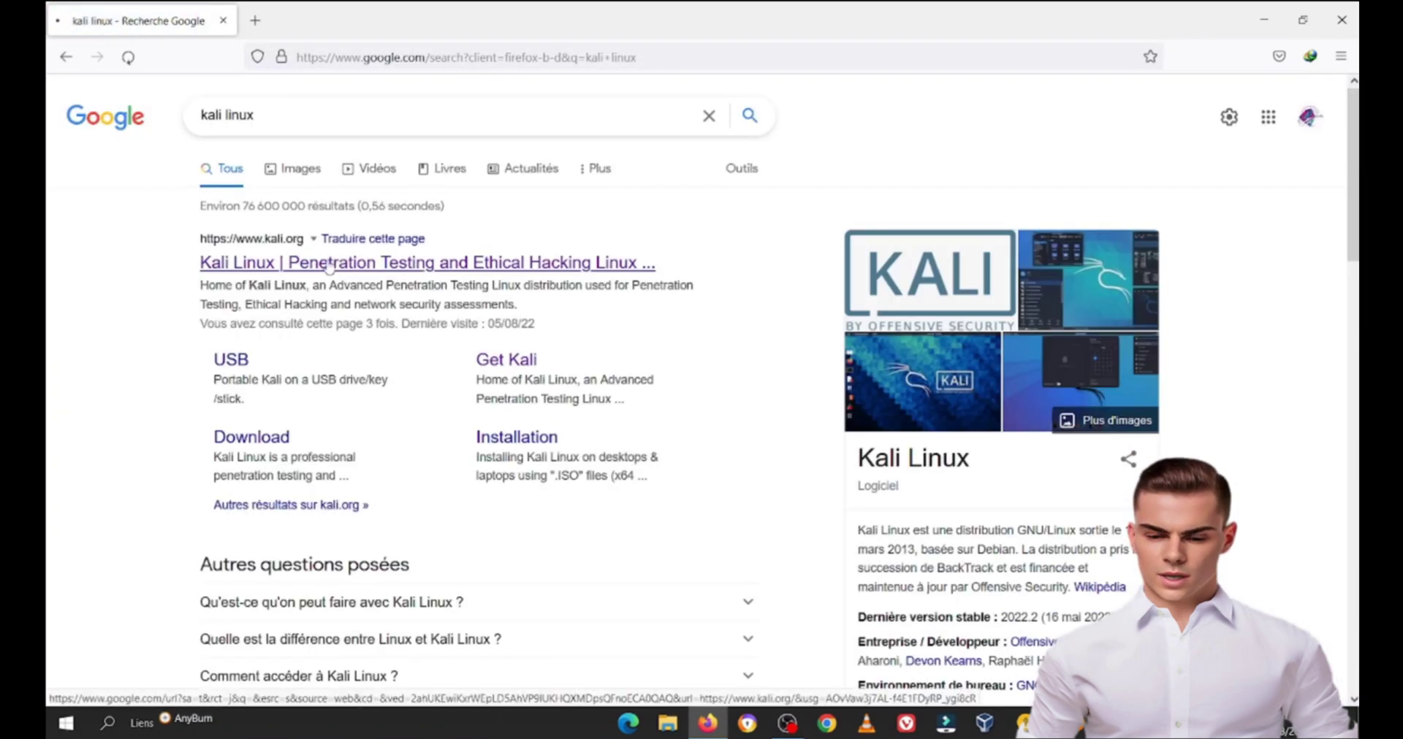
{"action": "left_click", "coordinate": [330, 268]}
{"action": "left_click", "coordinate": [726, 529]}
Download the recommended 64-bit Kali 2022.2 point release image from the Live Boot section
{"action": "scroll", "coordinate": [678, 549], "scroll_direction": "down", "scroll_amount": 5}
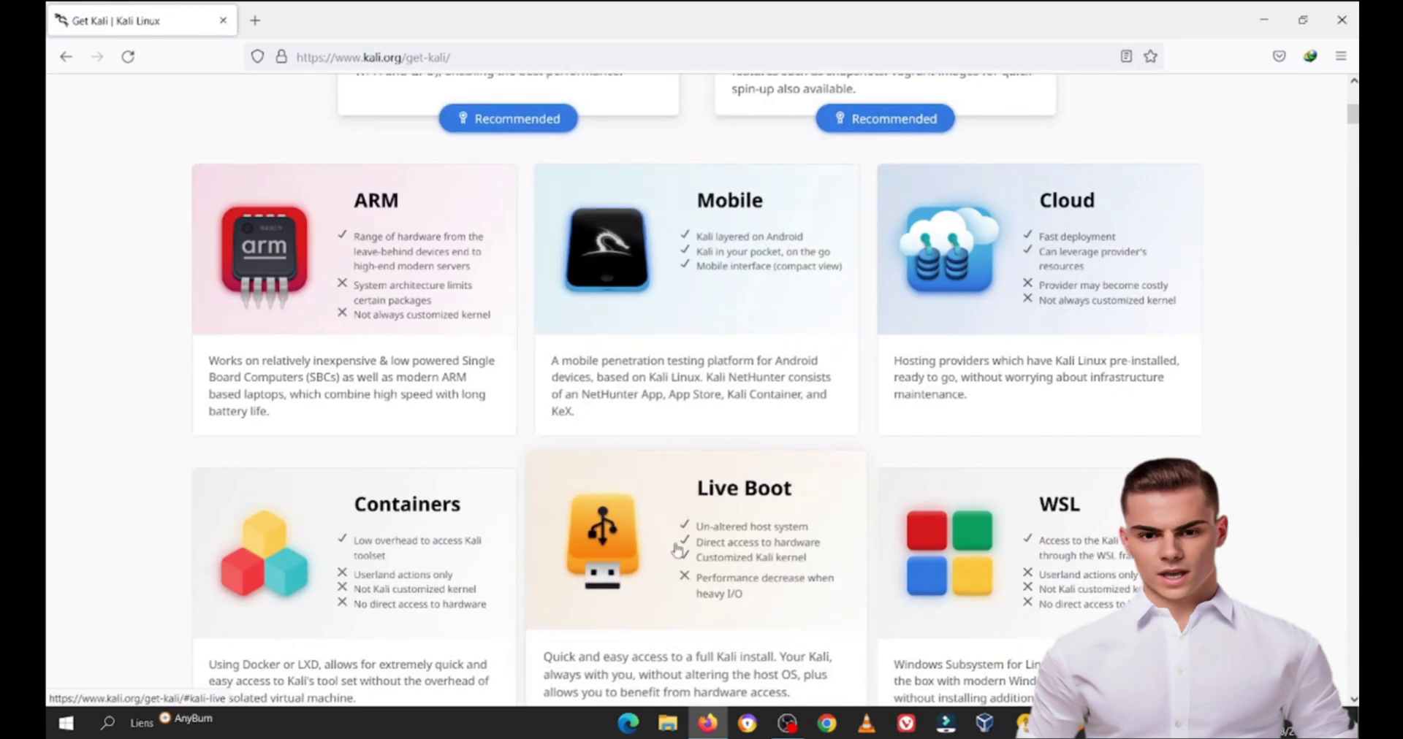
{"action": "left_click", "coordinate": [678, 549]}
{"action": "left_click", "coordinate": [696, 537]}
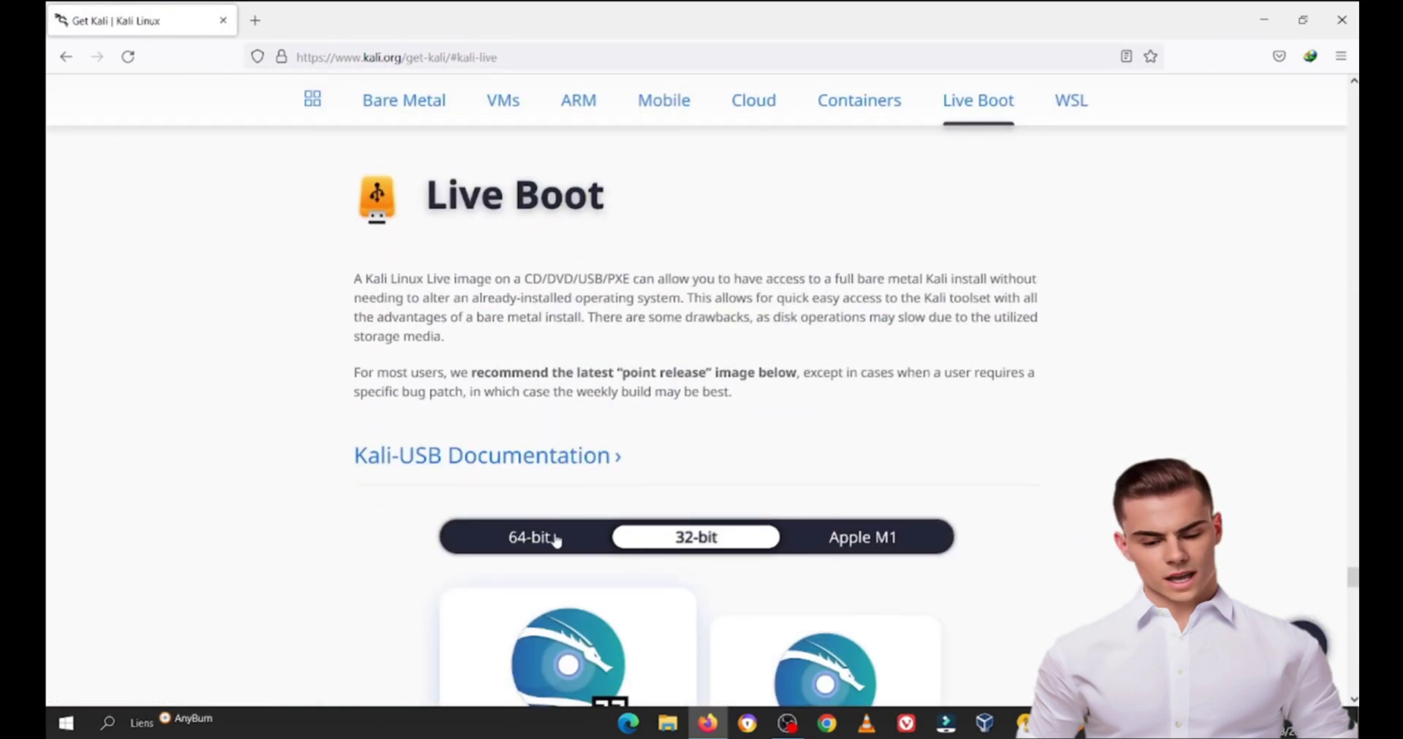
{"action": "scroll", "coordinate": [713, 598], "scroll_direction": "down", "scroll_amount": 2}
{"action": "scroll", "coordinate": [714, 597], "scroll_direction": "down", "scroll_amount": 3}
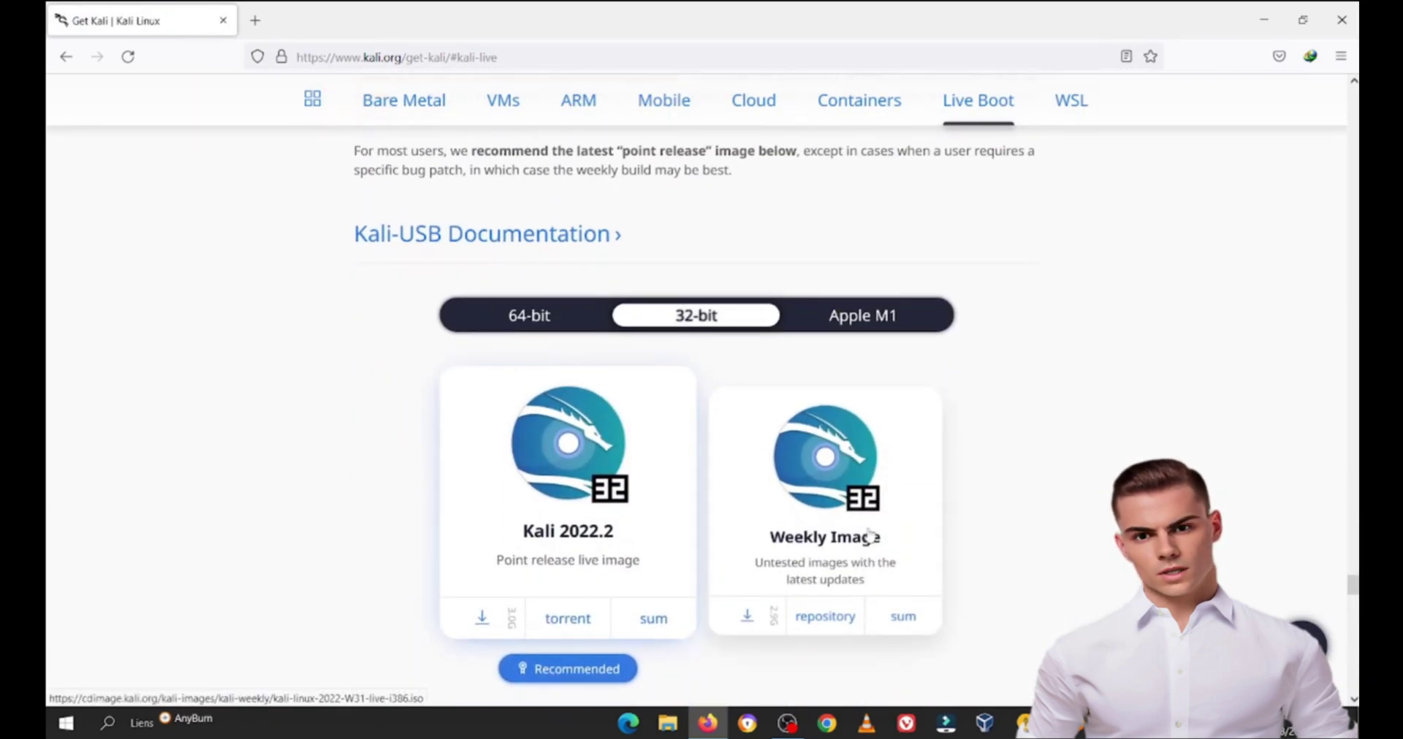
{"action": "left_click", "coordinate": [529, 315]}
{"action": "left_click", "coordinate": [610, 618]}
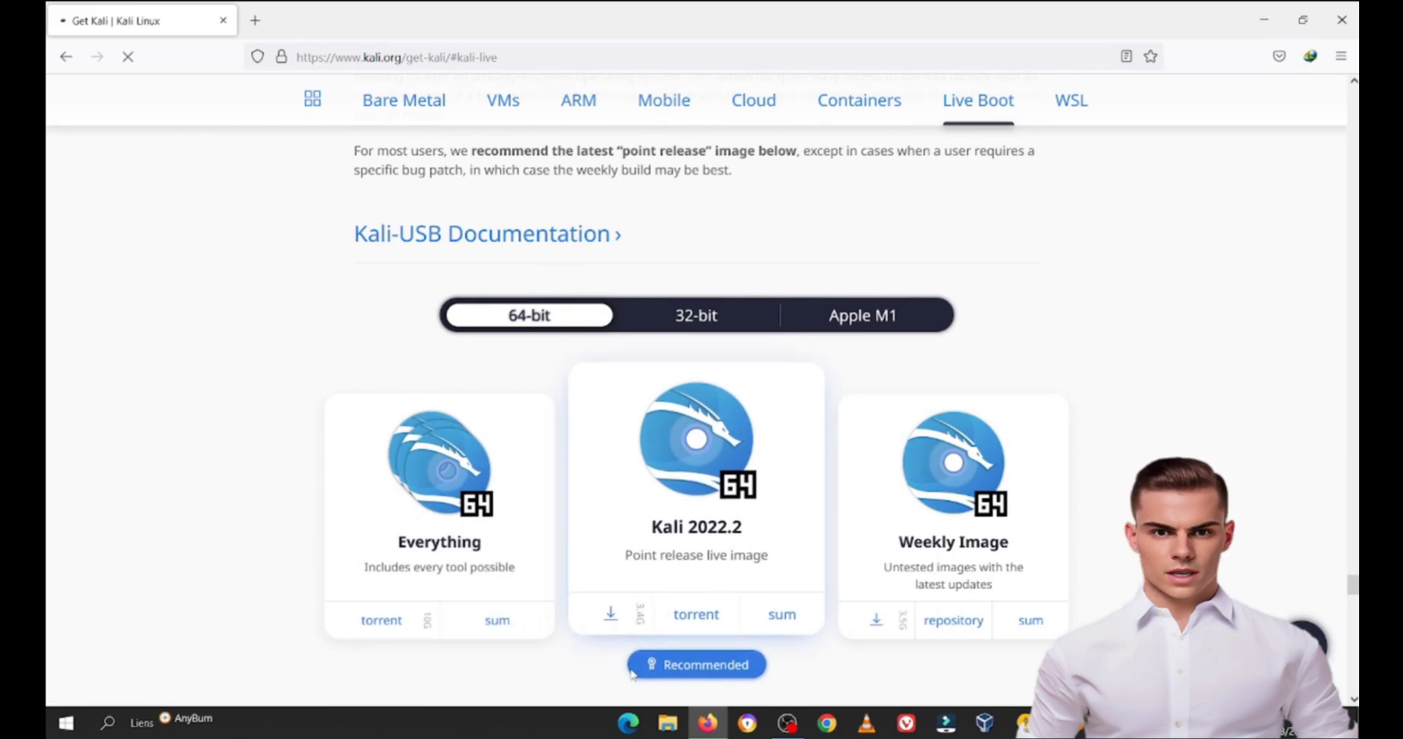
{"action": "key", "text": "Return"}
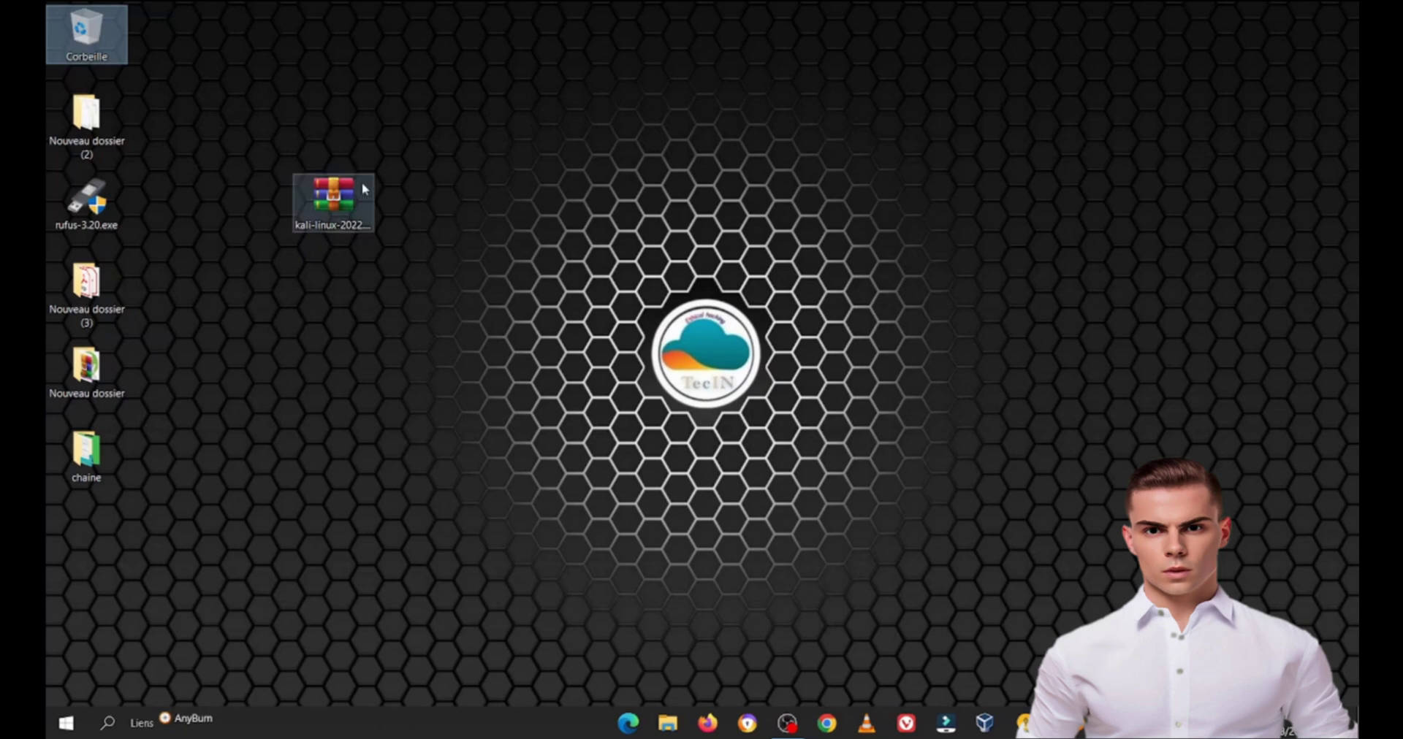
Place the Kali ISO and rufus-3.20.exe near each other in the upper middle of the desktop and launch Rufus
{"action": "left_click_drag", "start_coordinate": [350, 195], "coordinate": [913, 192]}
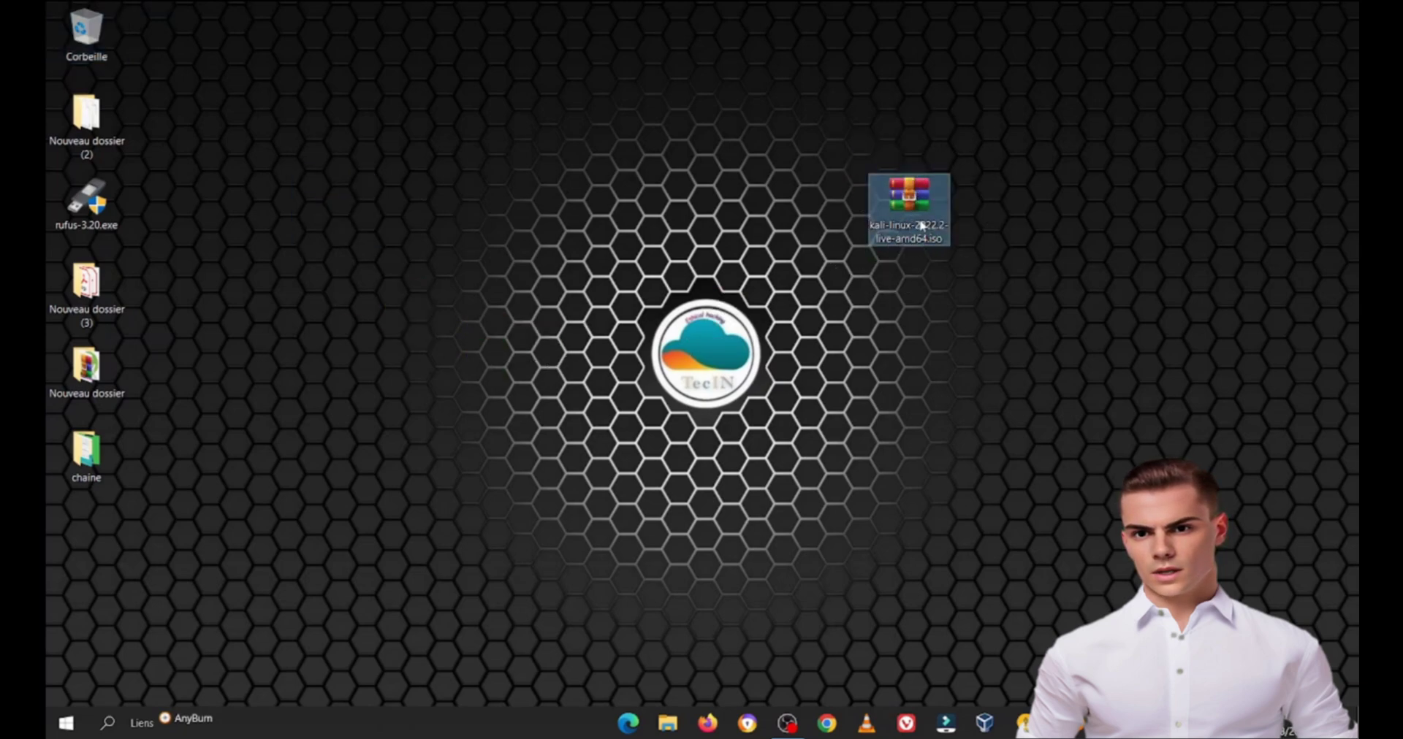
{"action": "left_click_drag", "start_coordinate": [109, 196], "coordinate": [731, 211]}
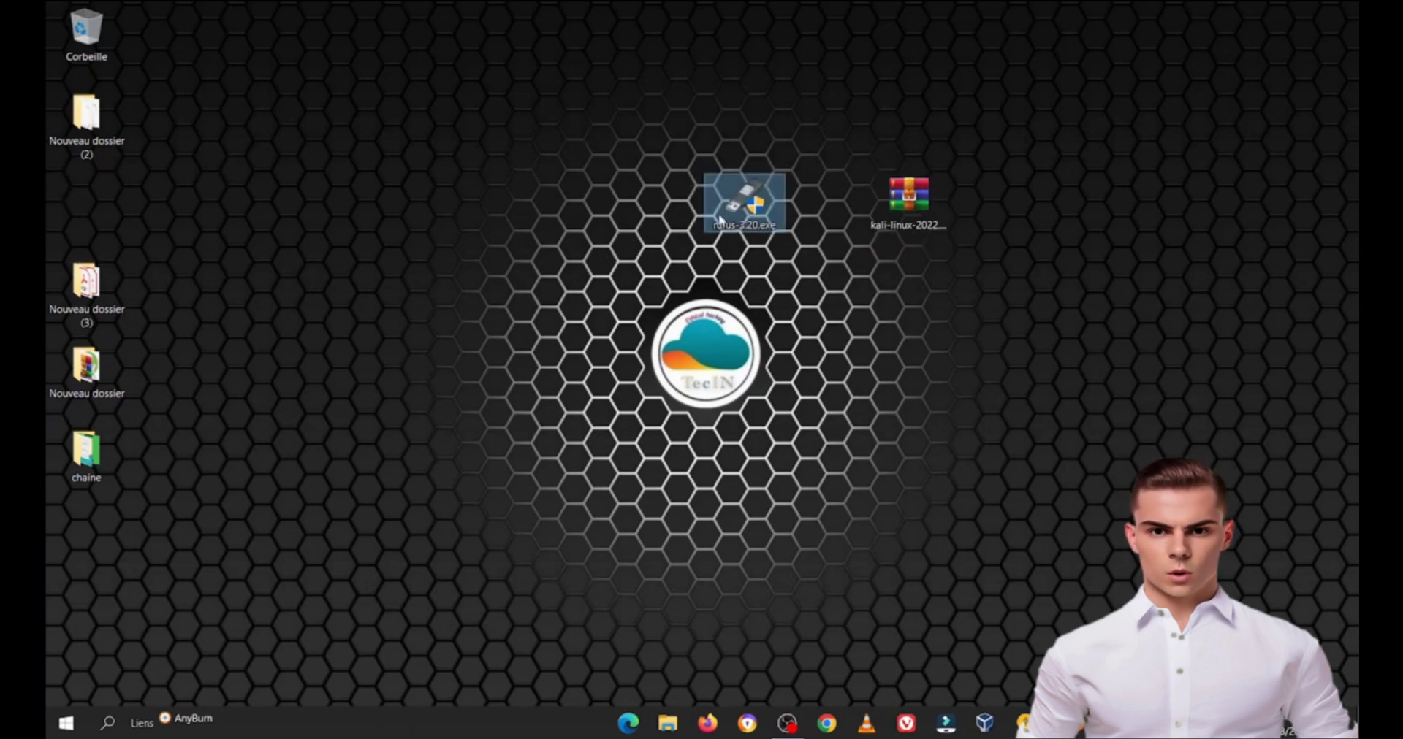
{"action": "double_click", "coordinate": [750, 207]}
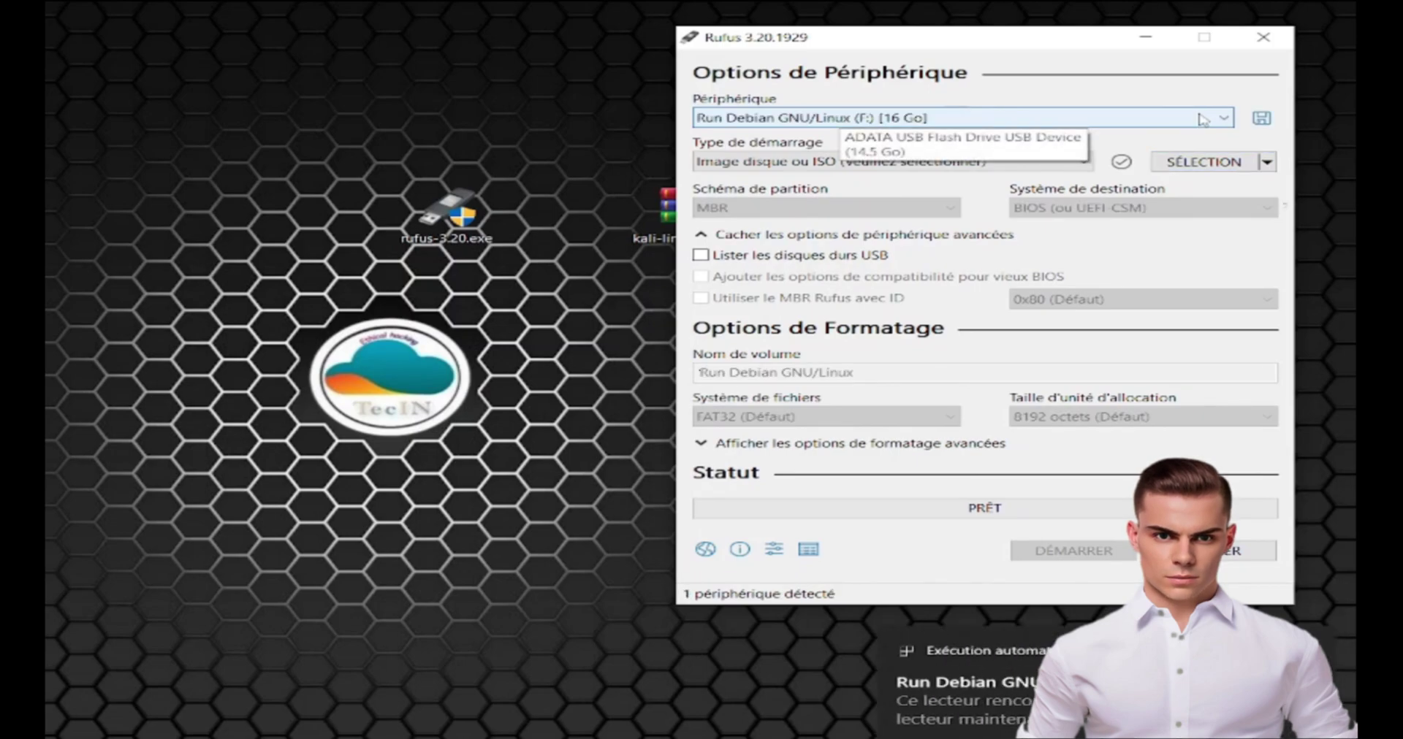
Select kali-linux-2022.2-live-amd64.iso from the Bureau folder as the boot image
{"action": "left_click", "coordinate": [1202, 170]}
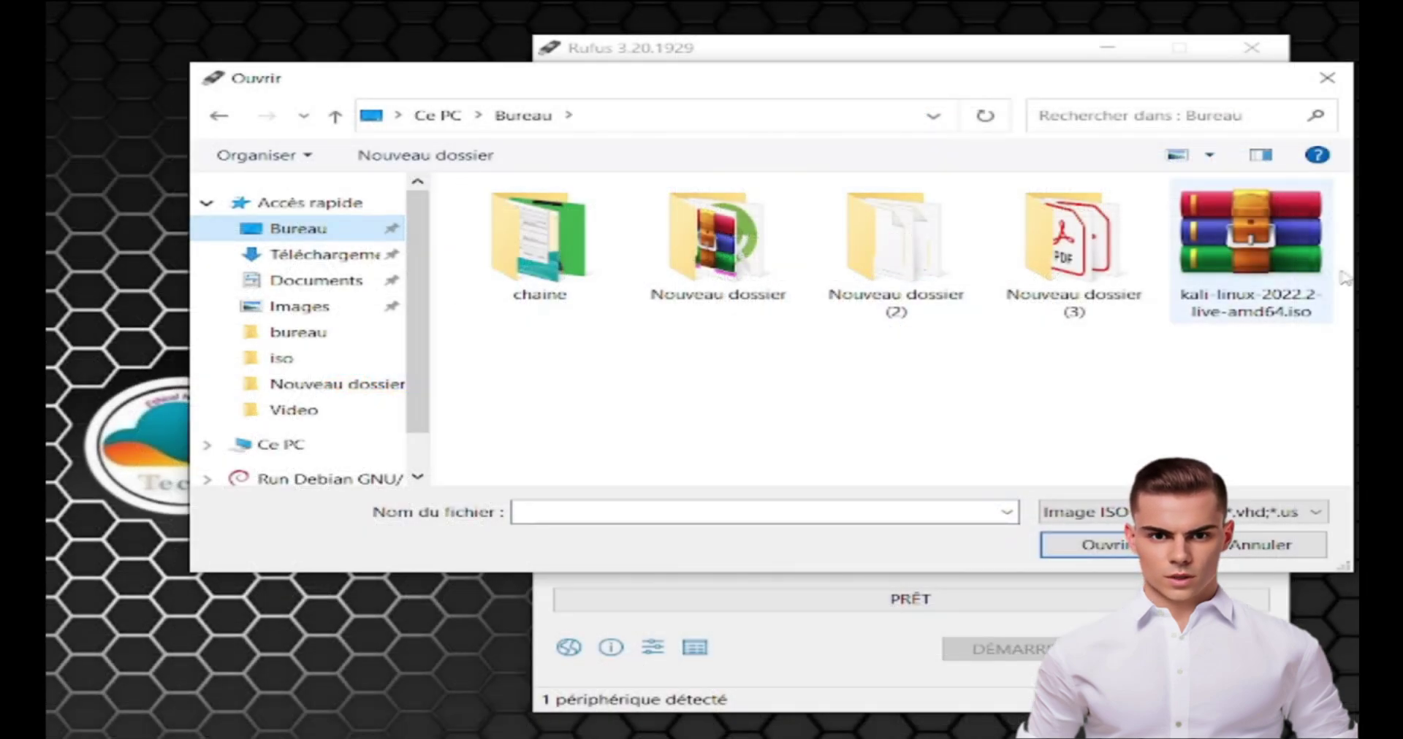
{"action": "left_click", "coordinate": [1268, 271]}
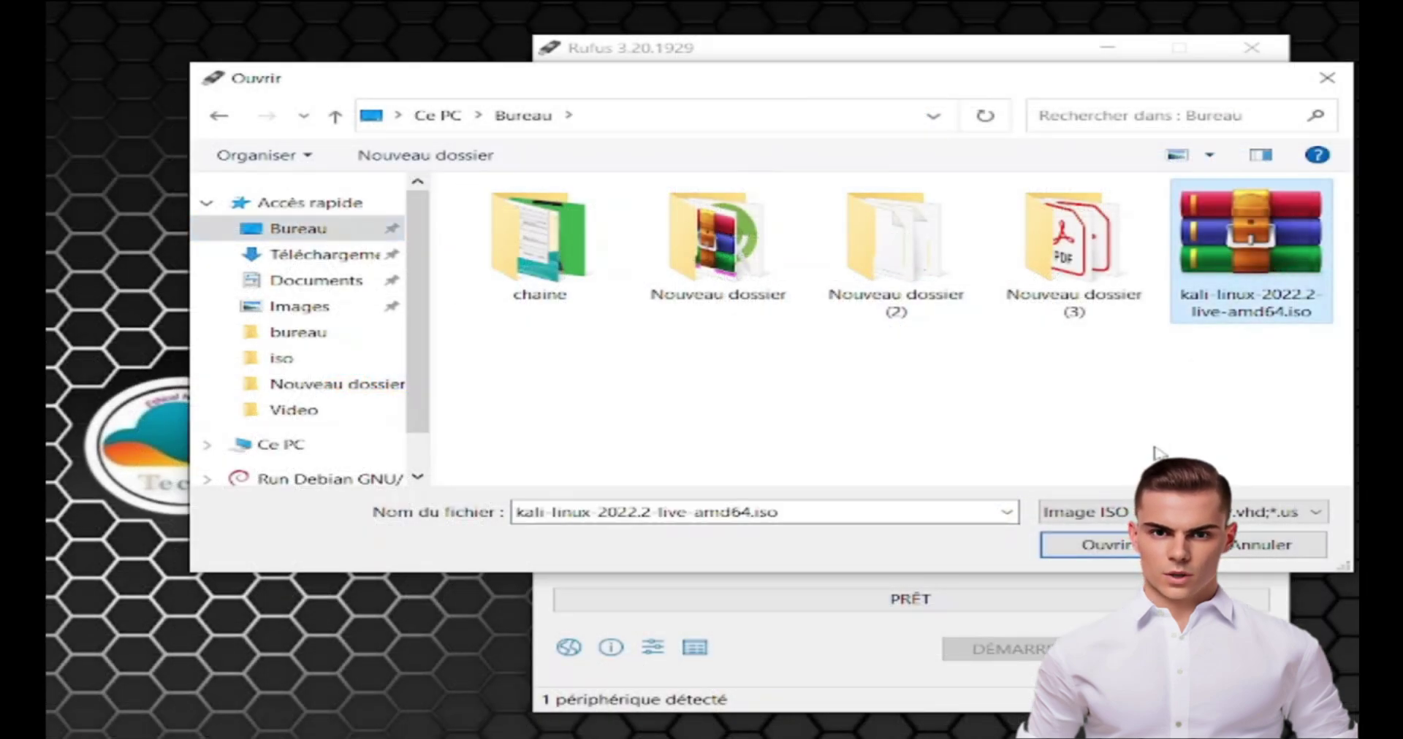
{"action": "left_click", "coordinate": [1111, 547]}
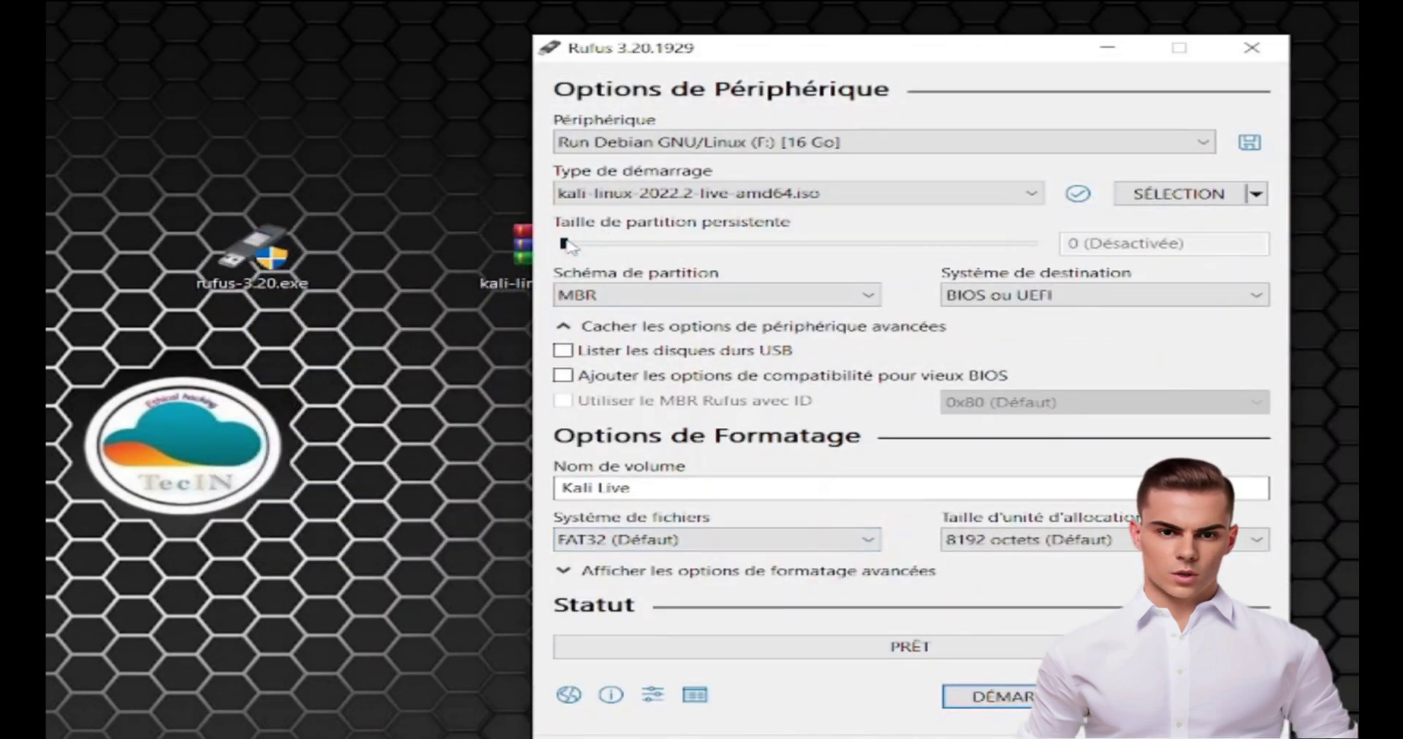
Set the persistent partition size to 8 Go and start writing the USB drive, agreeing to erase all its data and partitions
{"action": "left_click_drag", "start_coordinate": [568, 246], "coordinate": [929, 246]}
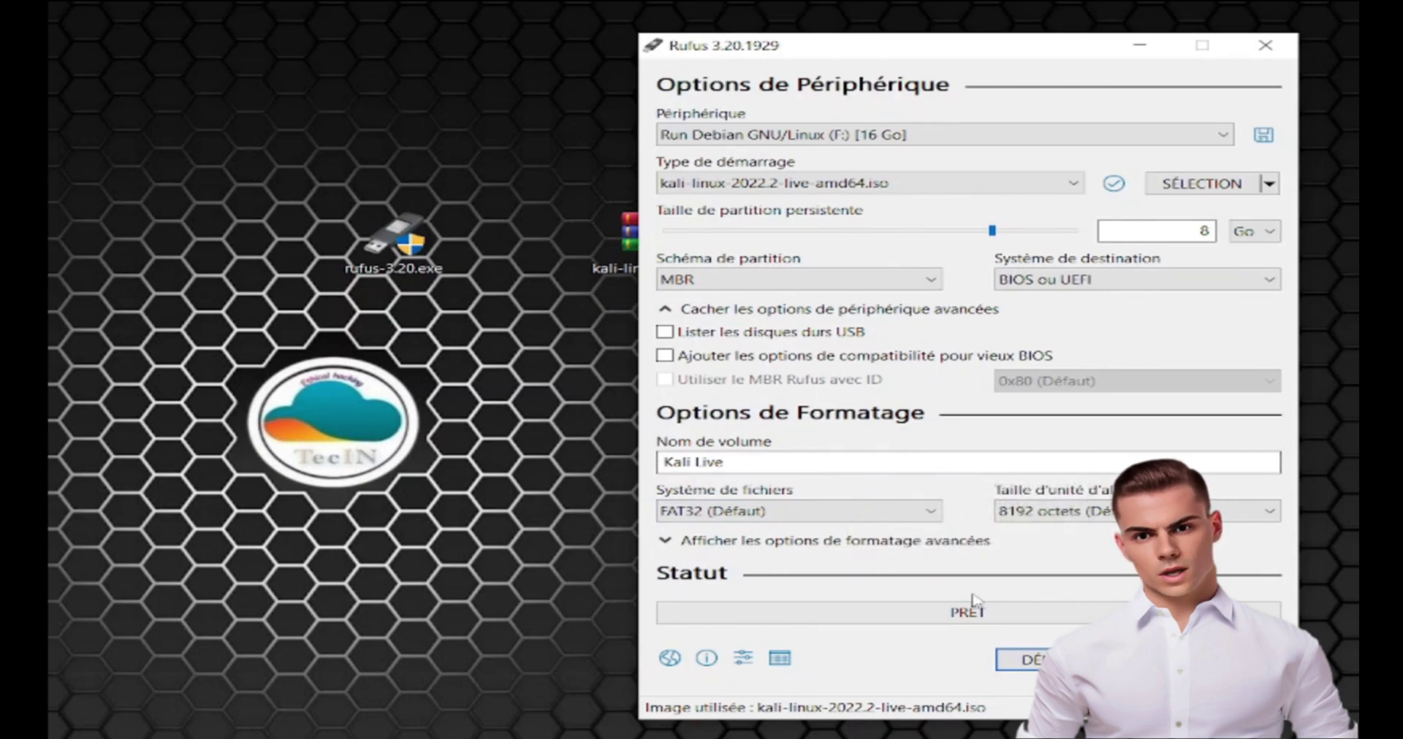
{"action": "left_click", "coordinate": [1026, 662]}
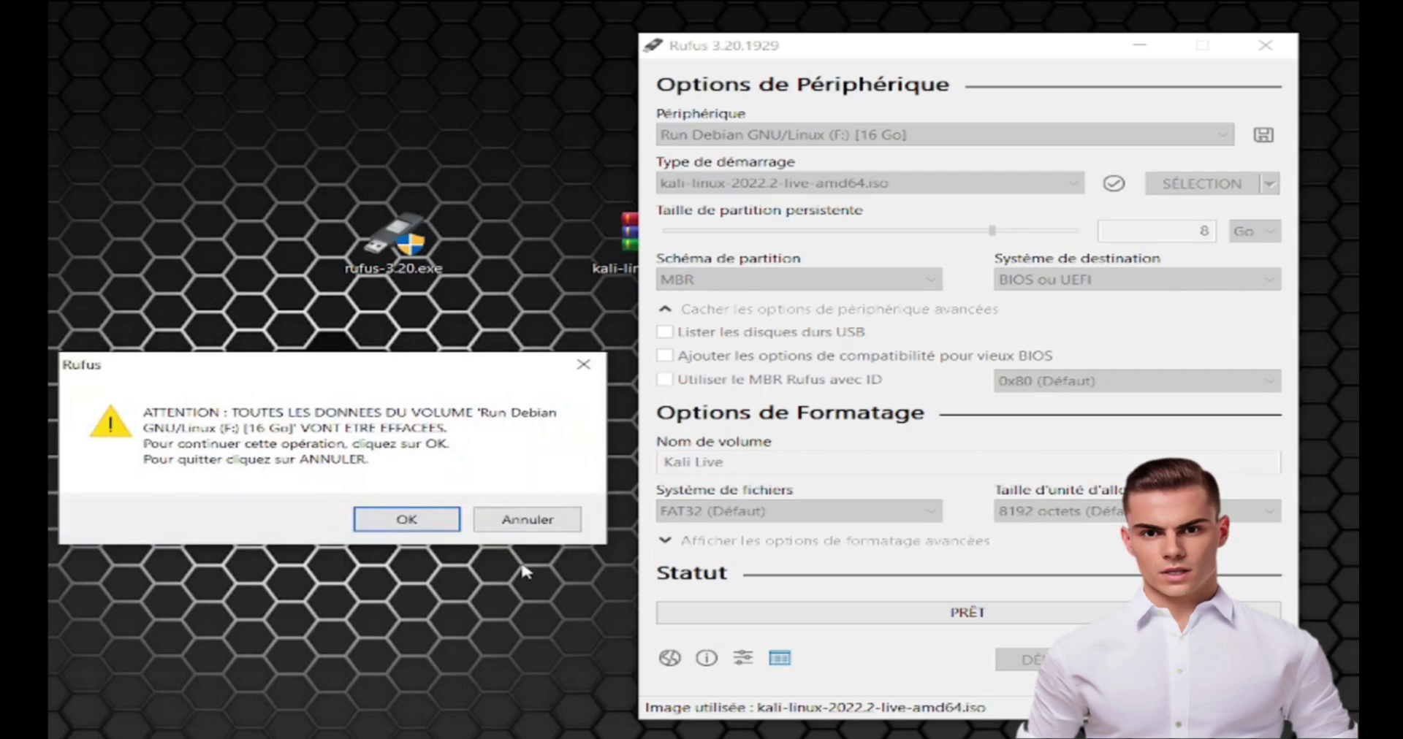
{"action": "left_click", "coordinate": [409, 534]}
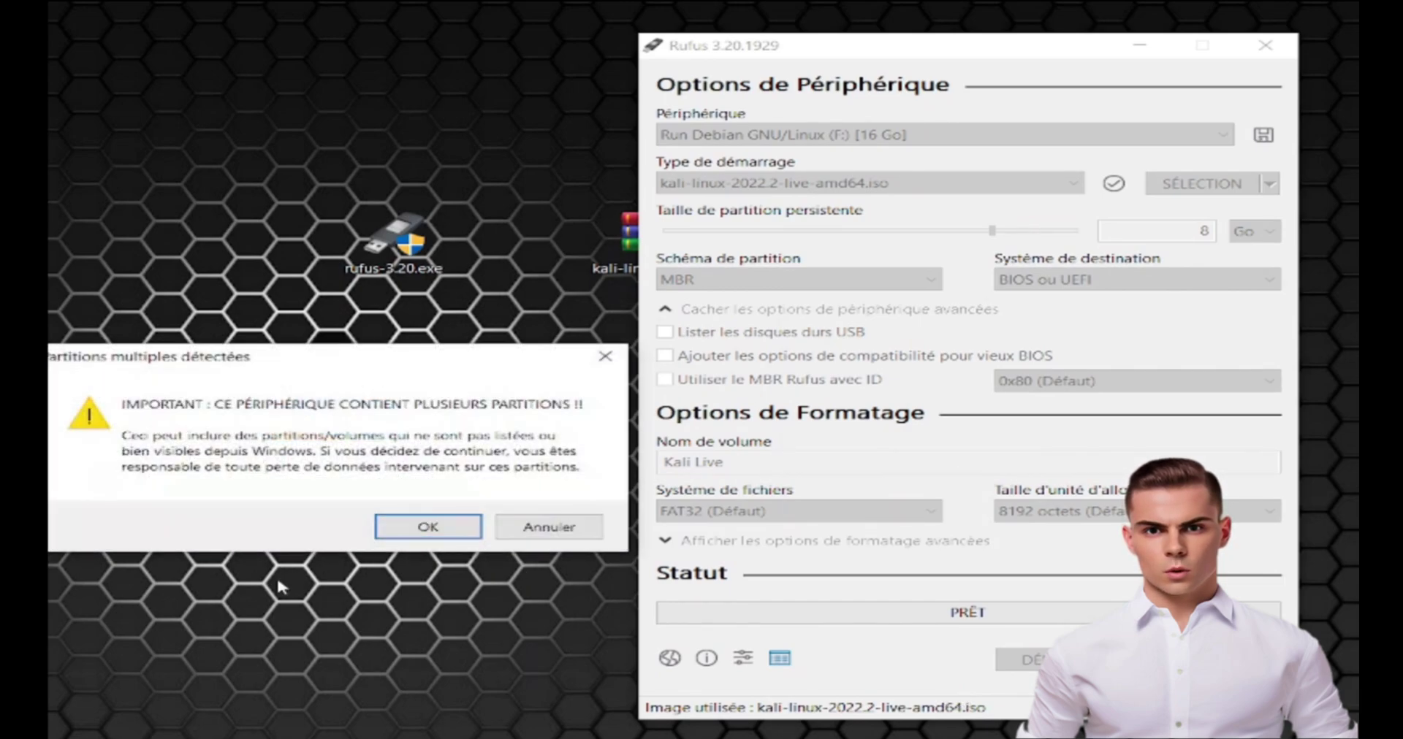
{"action": "left_click", "coordinate": [414, 526]}
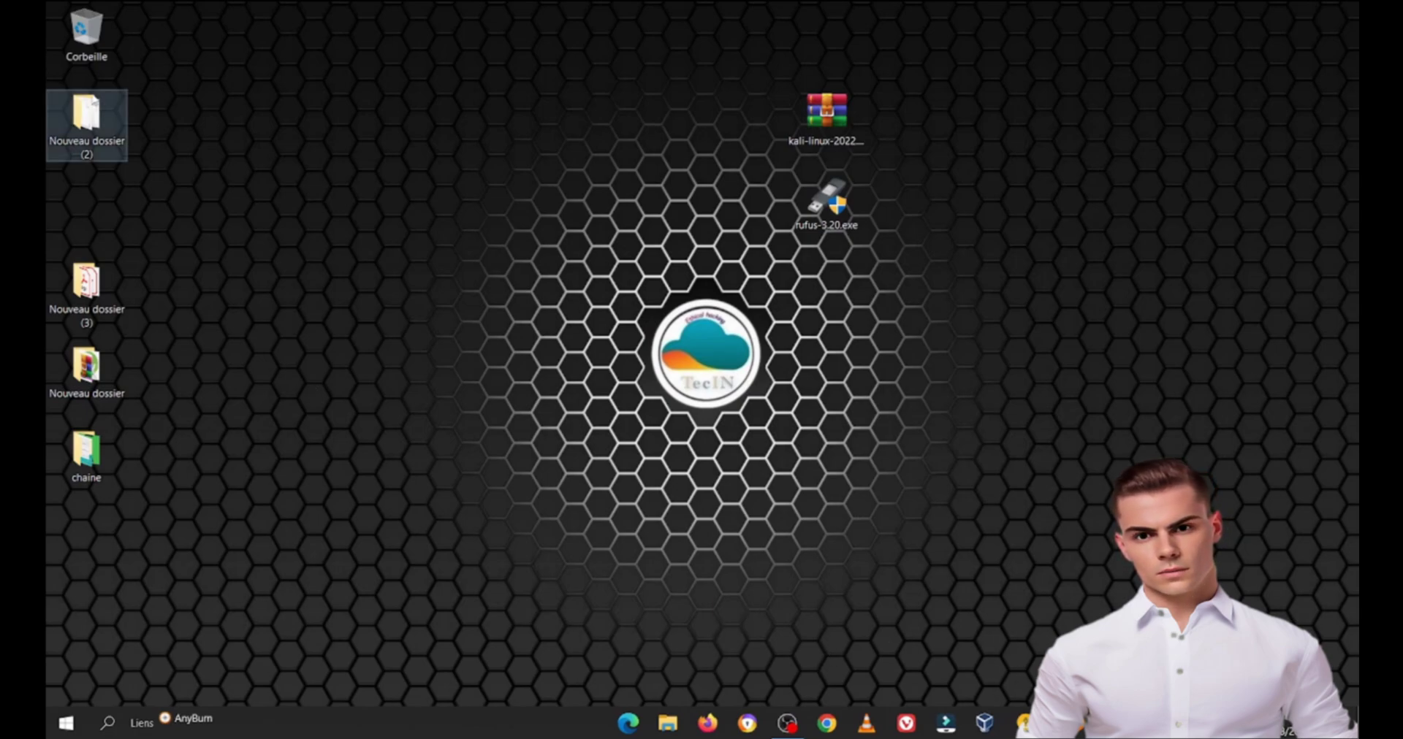
Launch Virtual Machine USB Boot from the Nouveau dossier (2) folder and start Oracle VM VirtualBox
{"action": "double_click", "coordinate": [86, 121]}
{"action": "left_click", "coordinate": [285, 147]}
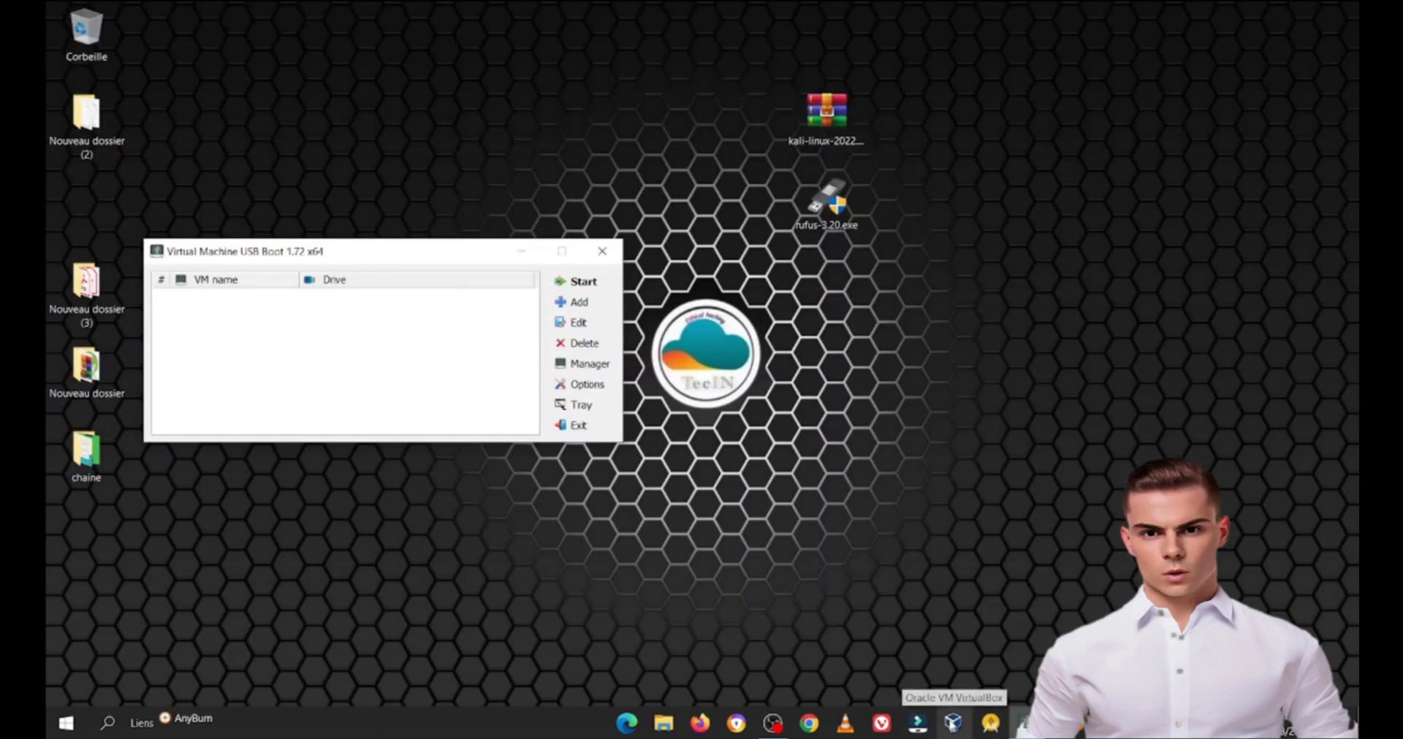
{"action": "right_click", "coordinate": [952, 724]}
{"action": "right_click", "coordinate": [939, 661]}
{"action": "left_click", "coordinate": [1040, 559]}
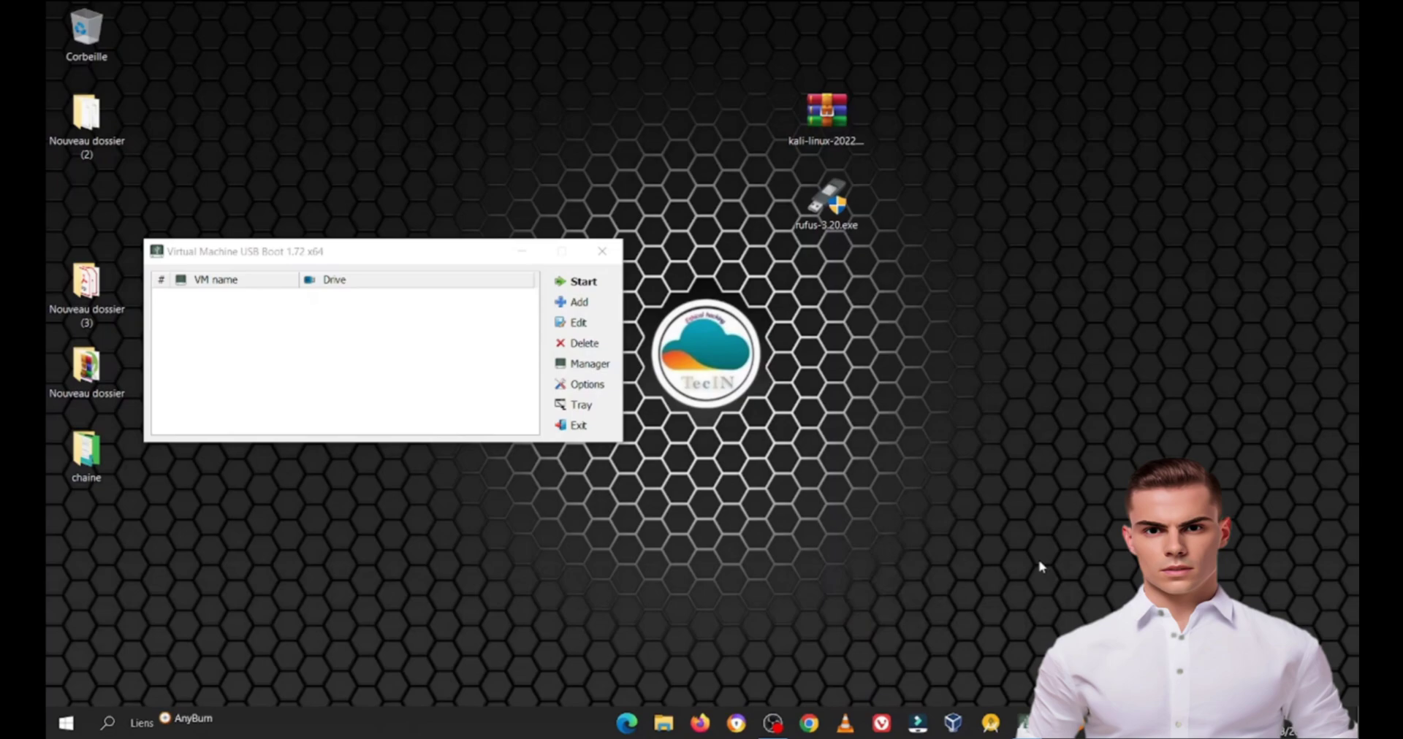
Start a new virtual machine named kali-live with type Linux and version Debian (64-bit)
{"action": "left_click", "coordinate": [558, 58]}
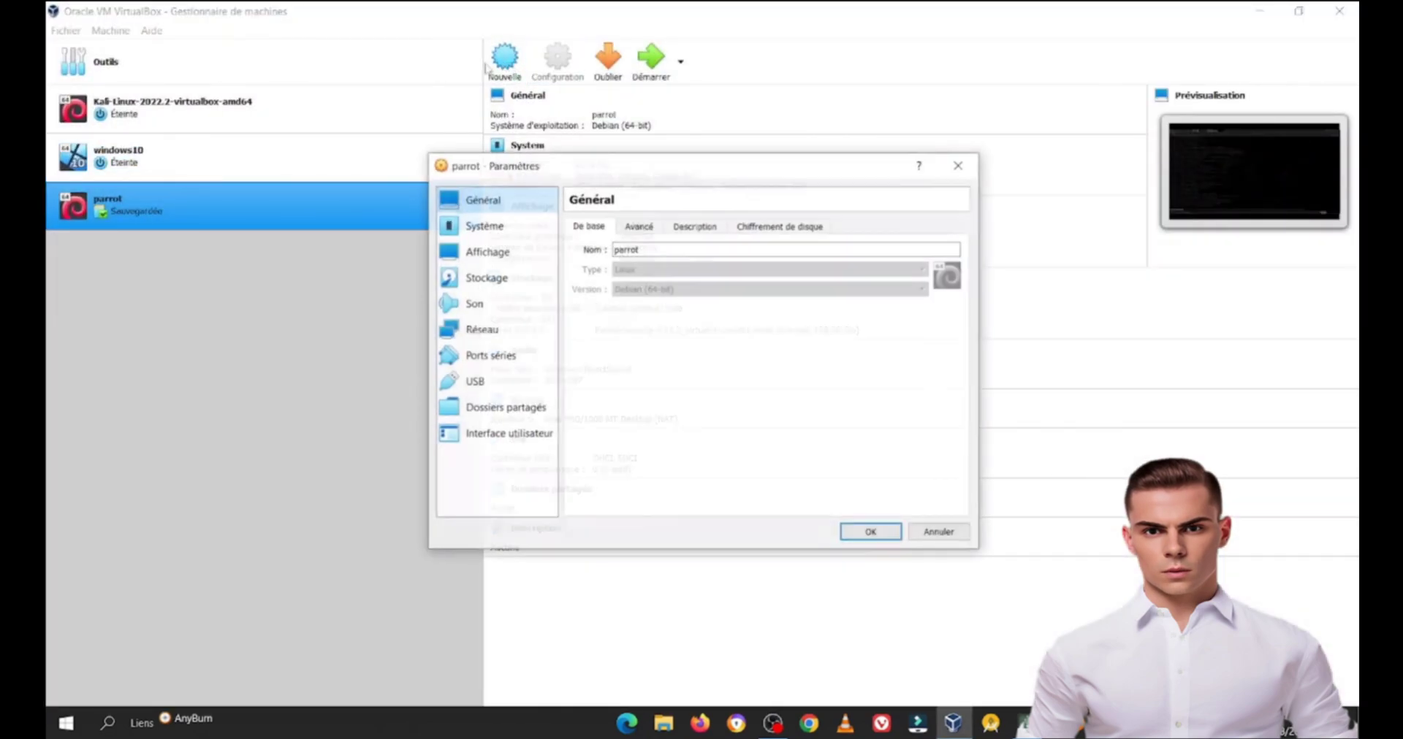
{"action": "left_click", "coordinate": [960, 162]}
{"action": "left_click", "coordinate": [504, 59]}
{"action": "type", "text": "ka"}
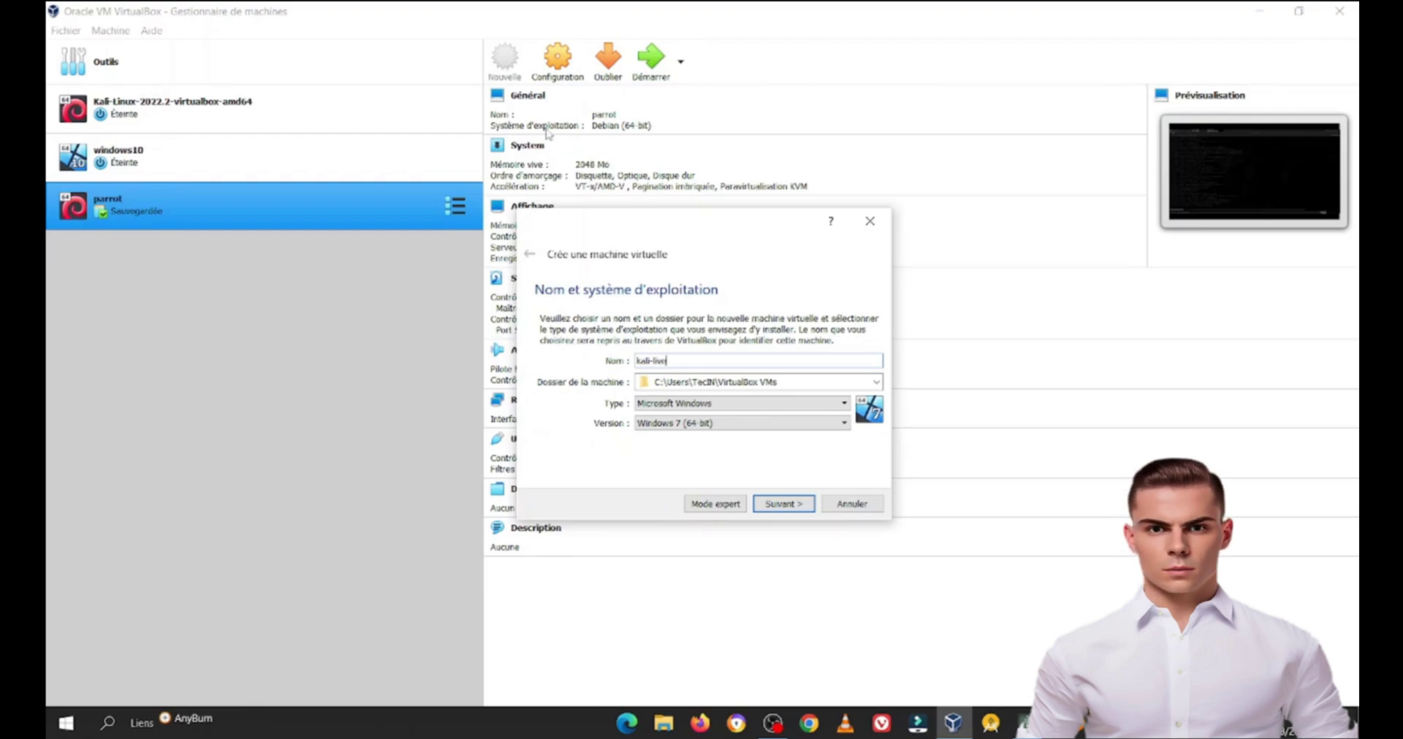
{"action": "type", "text": "li-live"}
{"action": "left_click", "coordinate": [651, 403]}
{"action": "left_click", "coordinate": [646, 427]}
{"action": "left_click", "coordinate": [650, 423]}
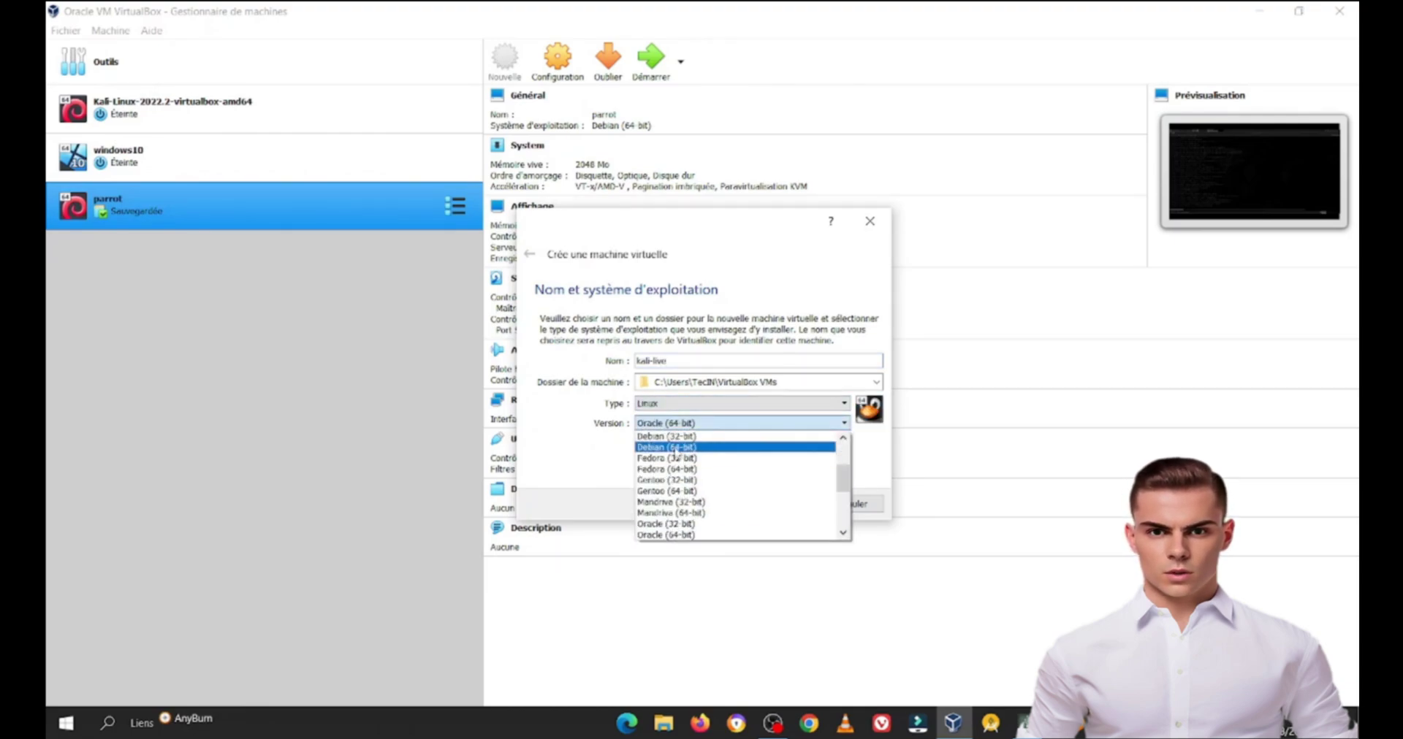
{"action": "left_click", "coordinate": [674, 448]}
{"action": "left_click", "coordinate": [782, 504]}
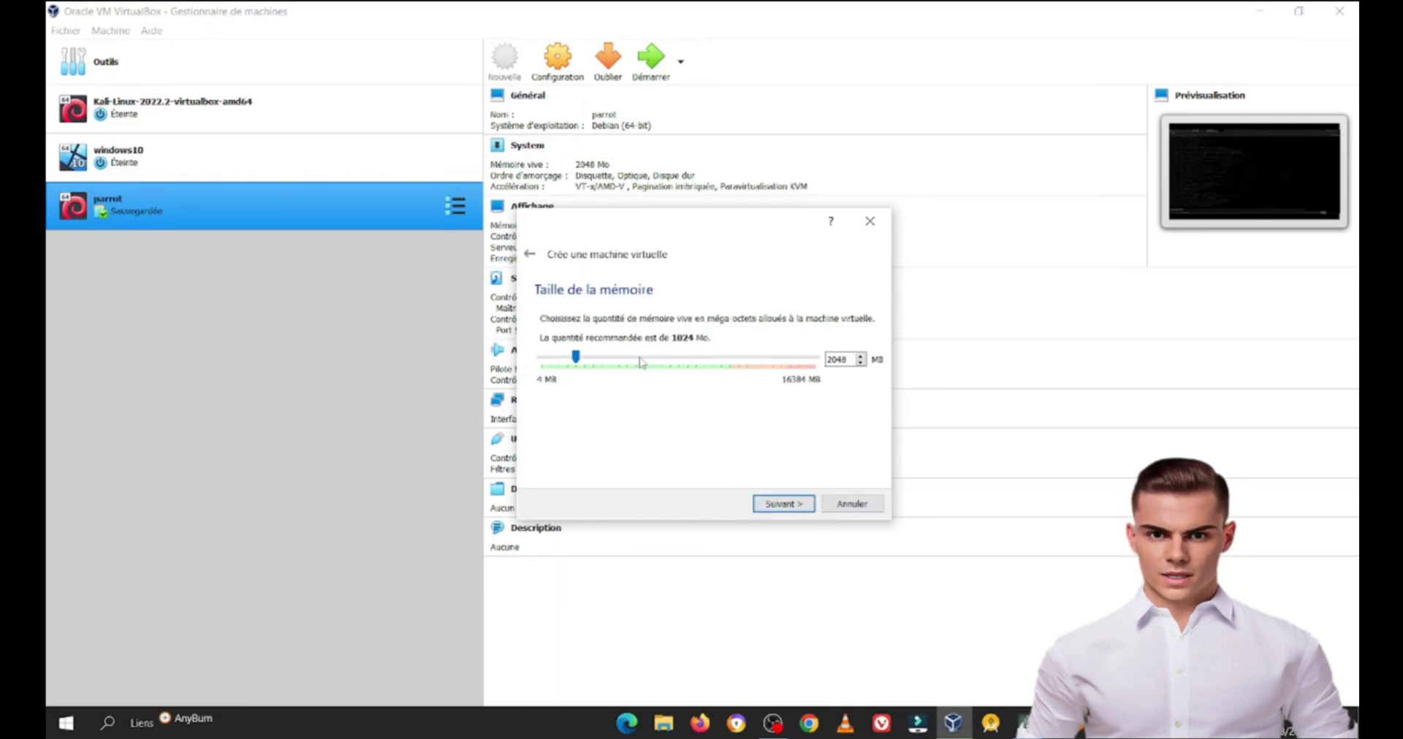
Accept 2048 MB of memory and create a 16 GB VDI virtual hard disk to finish the new machine
{"action": "left_click", "coordinate": [784, 504]}
{"action": "left_click", "coordinate": [784, 504]}
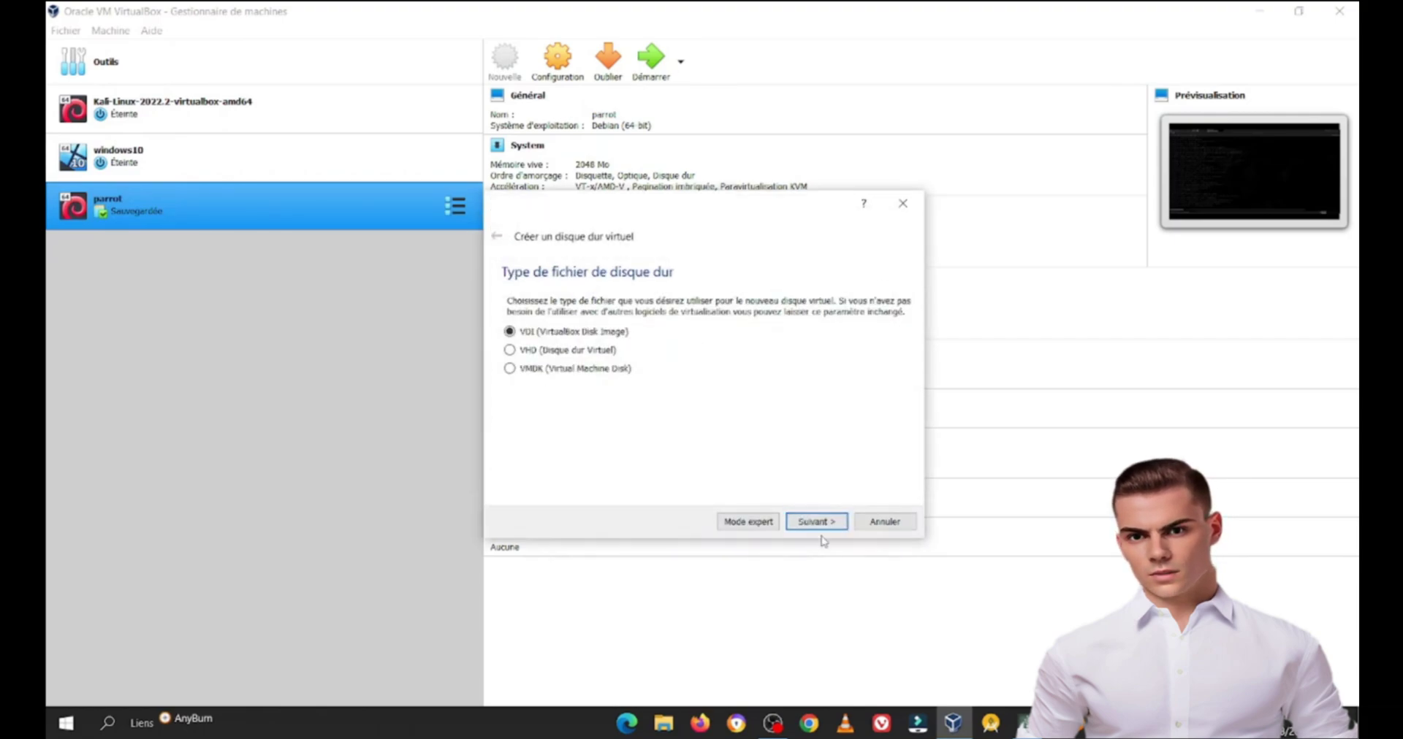
{"action": "left_click", "coordinate": [816, 521]}
{"action": "left_click", "coordinate": [816, 521]}
{"action": "left_click", "coordinate": [743, 387]}
{"action": "left_click", "coordinate": [816, 521]}
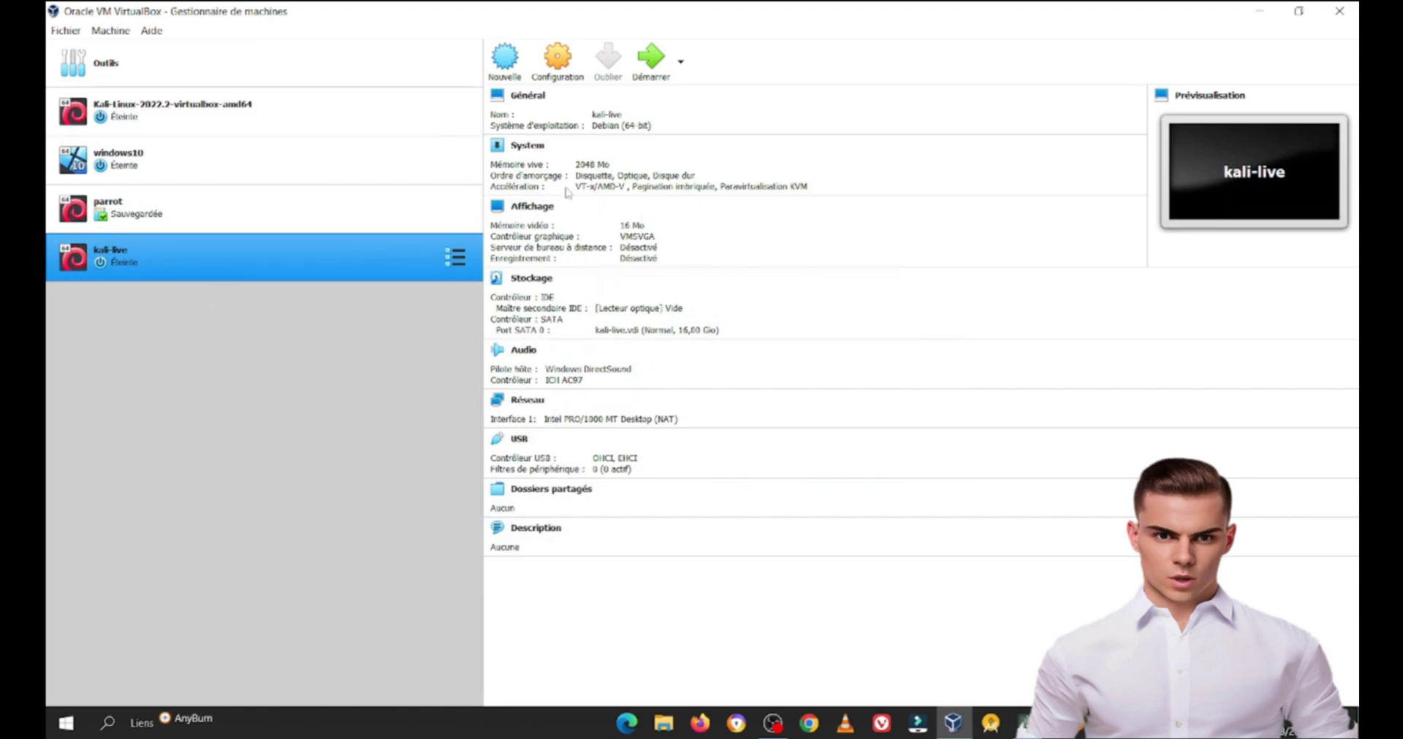
In the kali-live system settings, disable Disquette in the boot order and move Optique to first place
{"action": "left_click", "coordinate": [569, 57]}
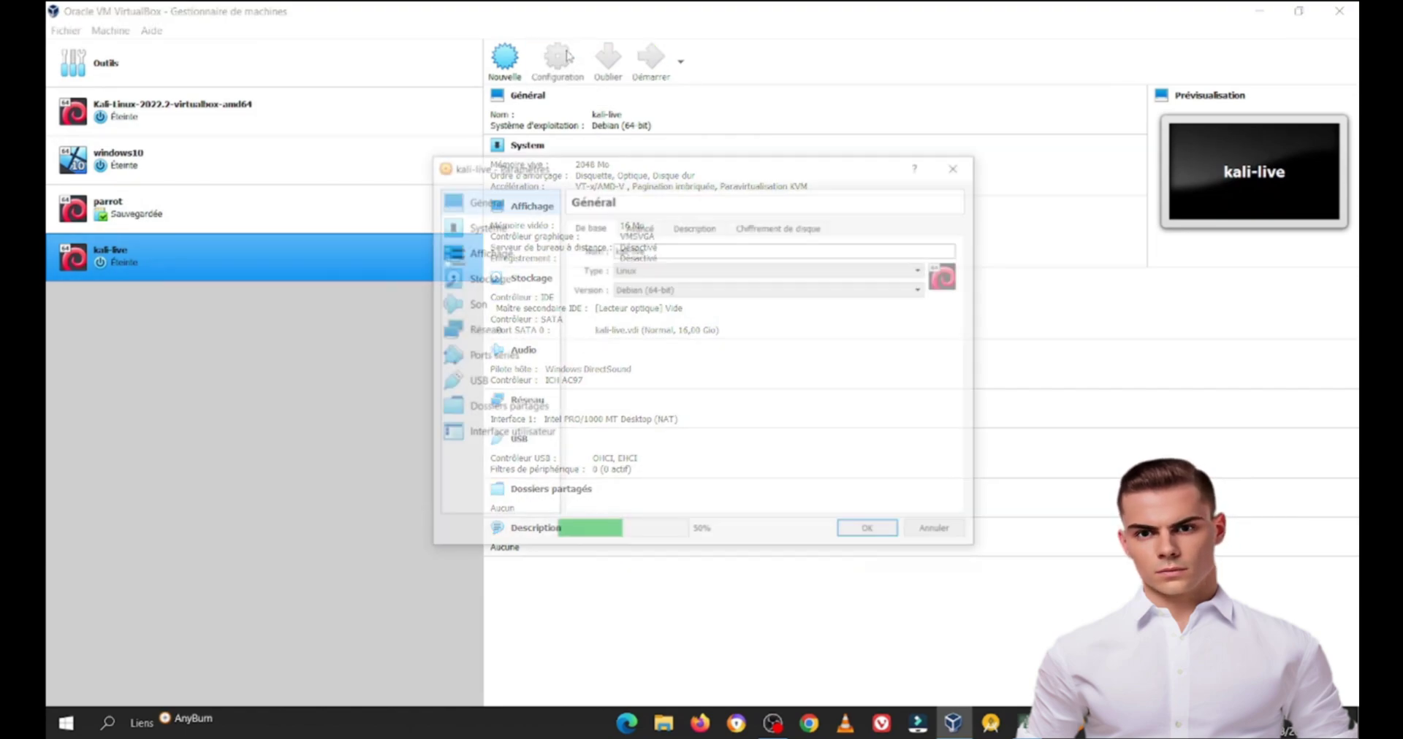
{"action": "left_click", "coordinate": [501, 223]}
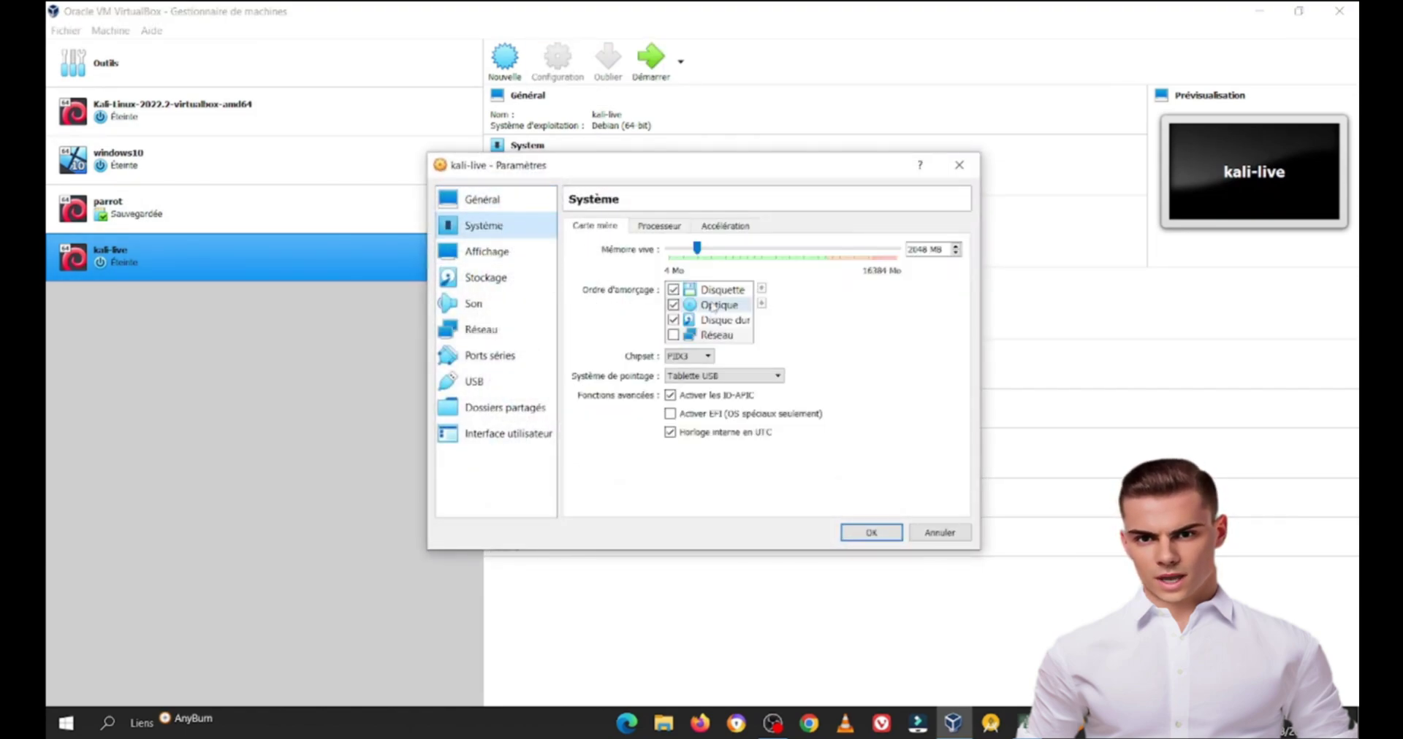
{"action": "left_click", "coordinate": [673, 290]}
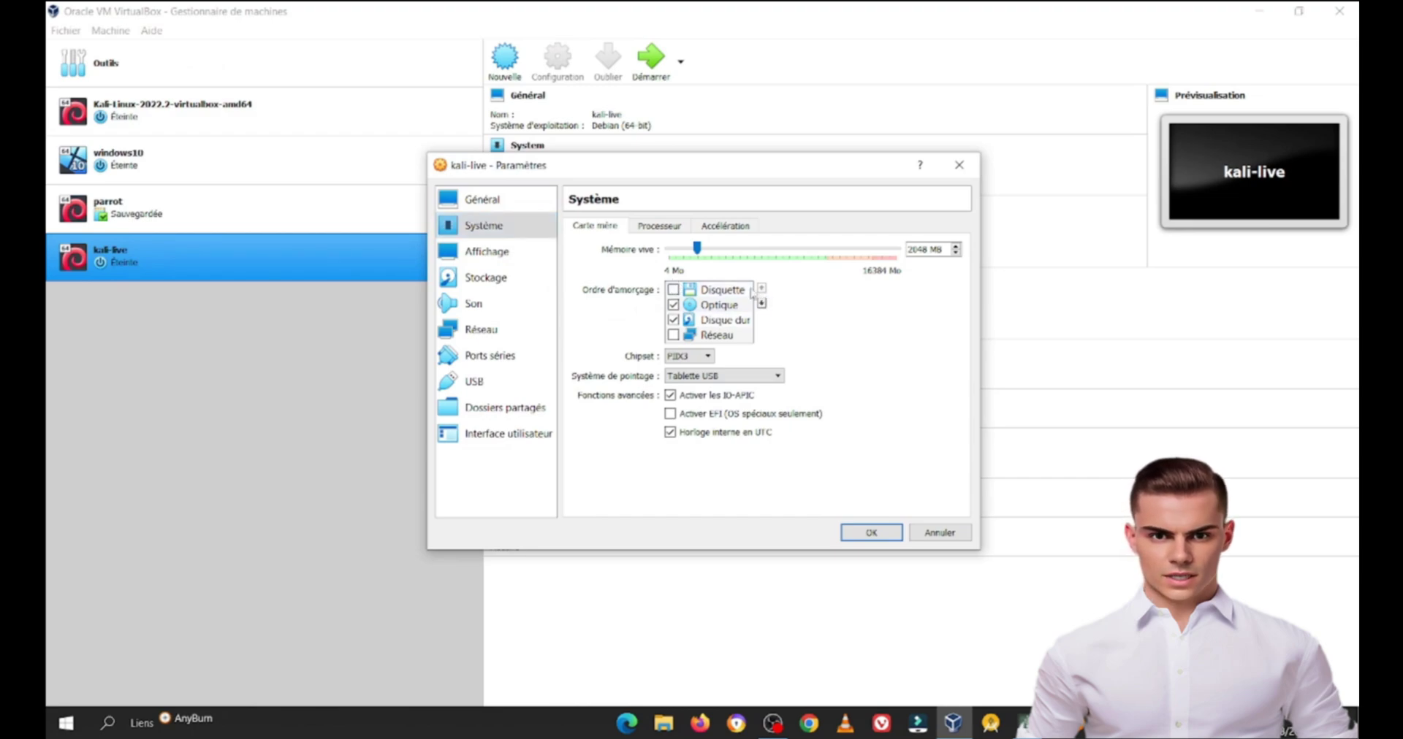
{"action": "left_click", "coordinate": [737, 307]}
{"action": "left_click", "coordinate": [761, 289]}
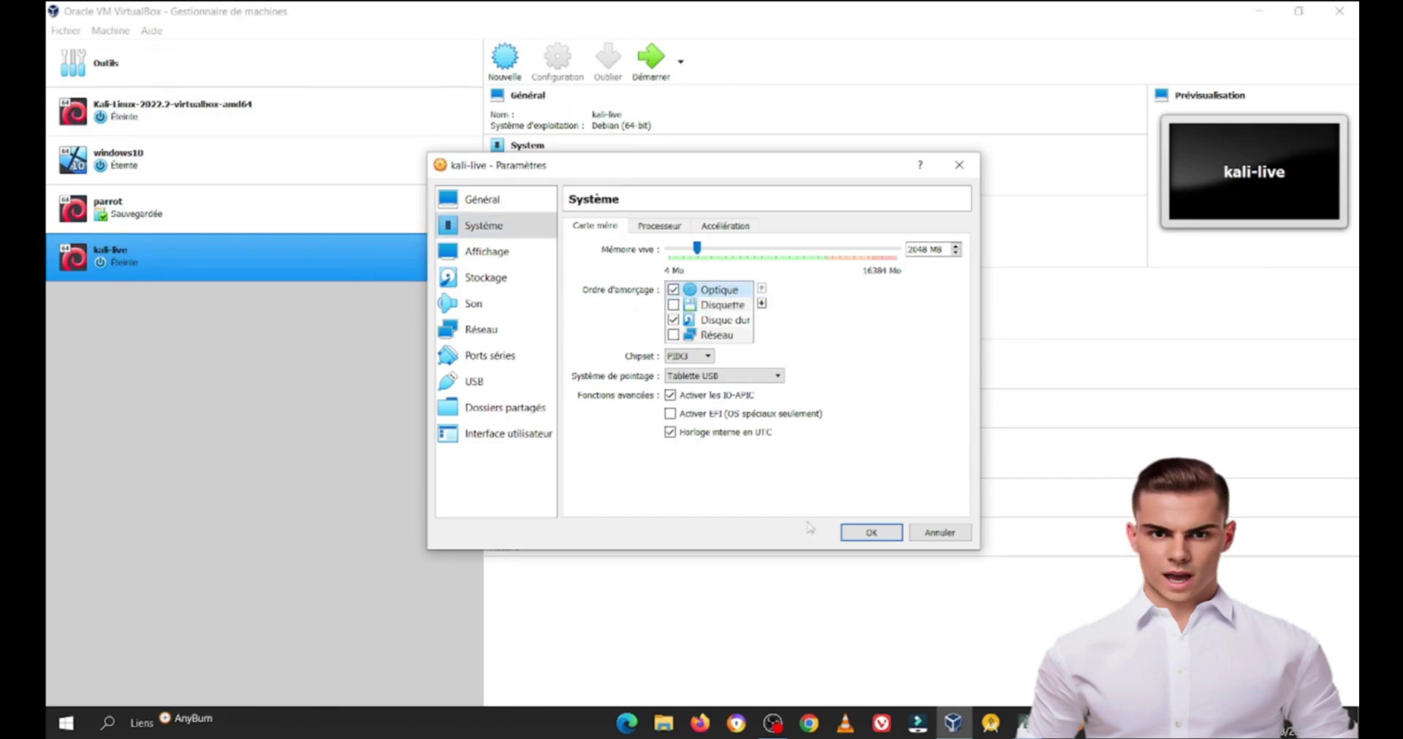
Save the kali-live settings, switch to Virtual Machine USB Boot and begin a new VirtualBox entry for the VM named kali-live
{"action": "left_click", "coordinate": [857, 531]}
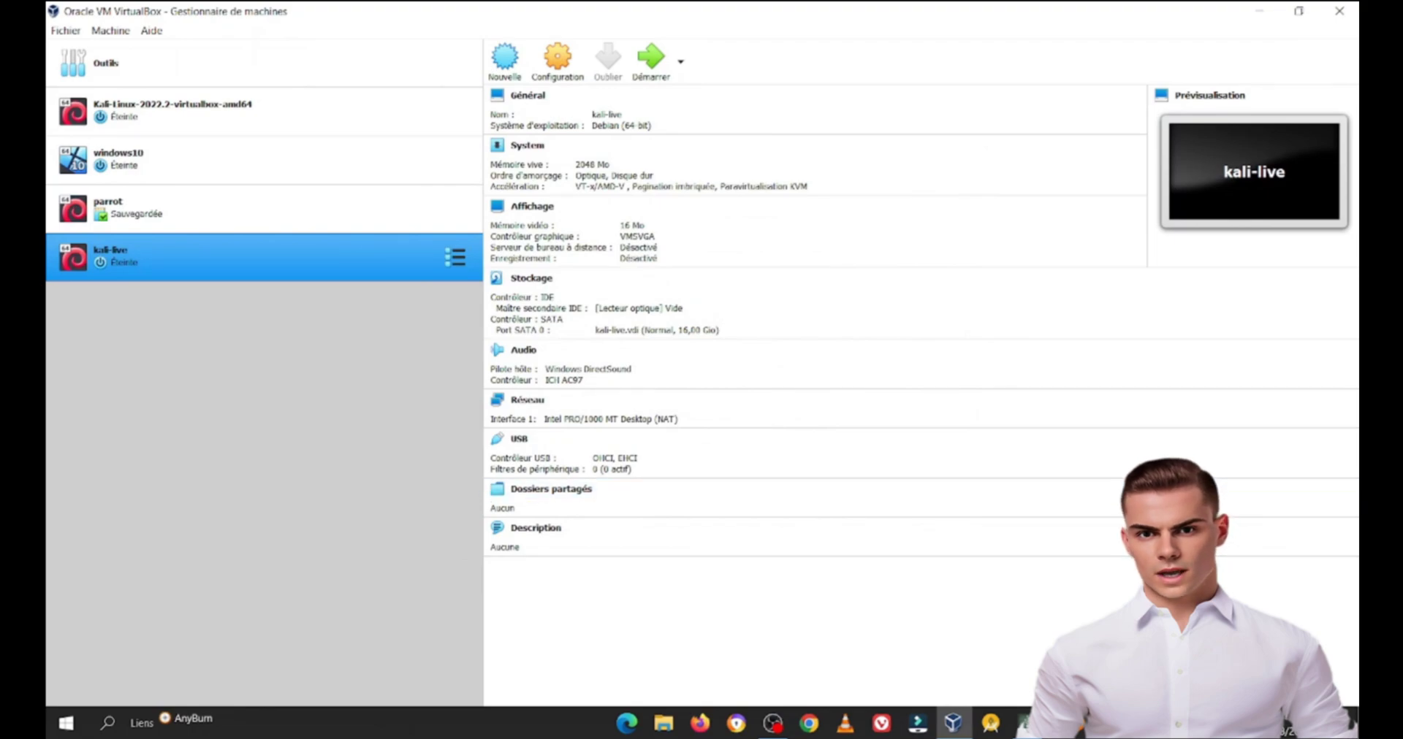
{"action": "left_click", "coordinate": [1023, 723]}
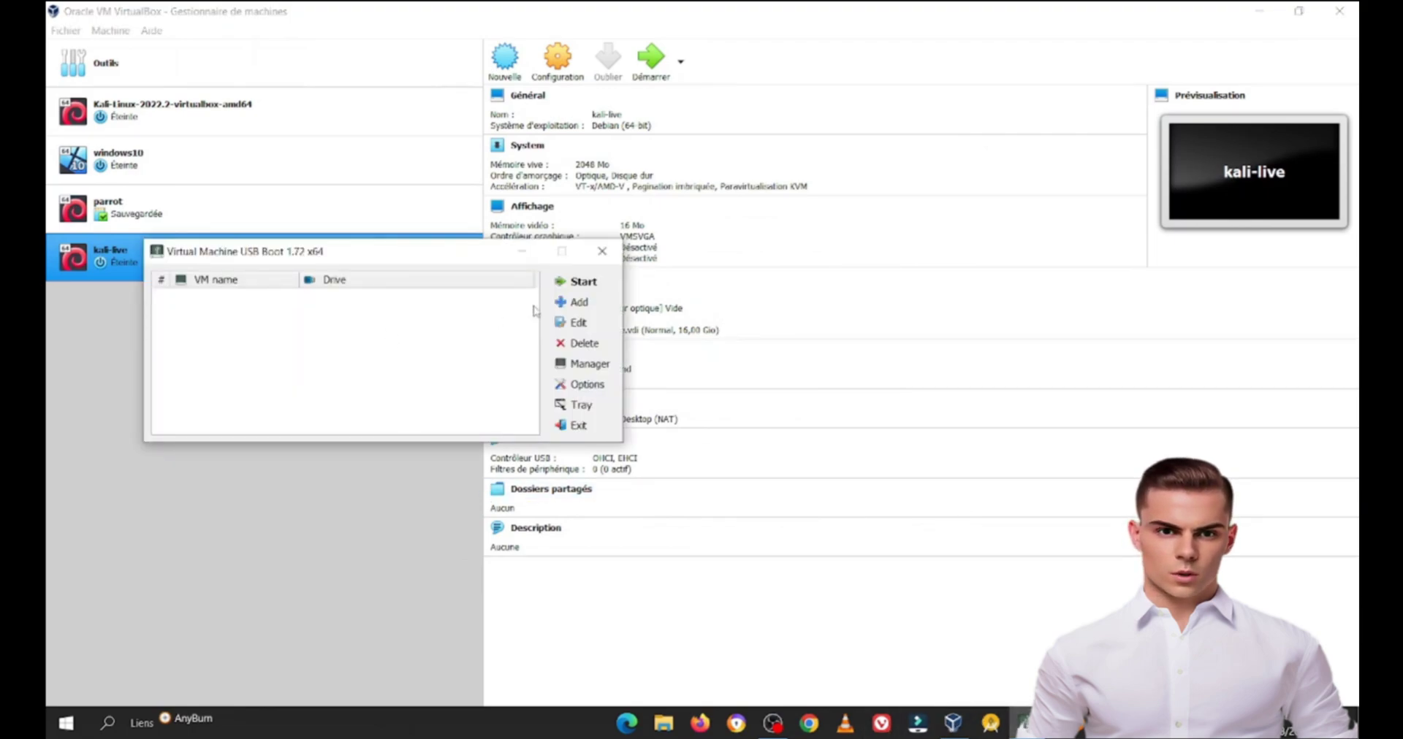
{"action": "left_click", "coordinate": [581, 303]}
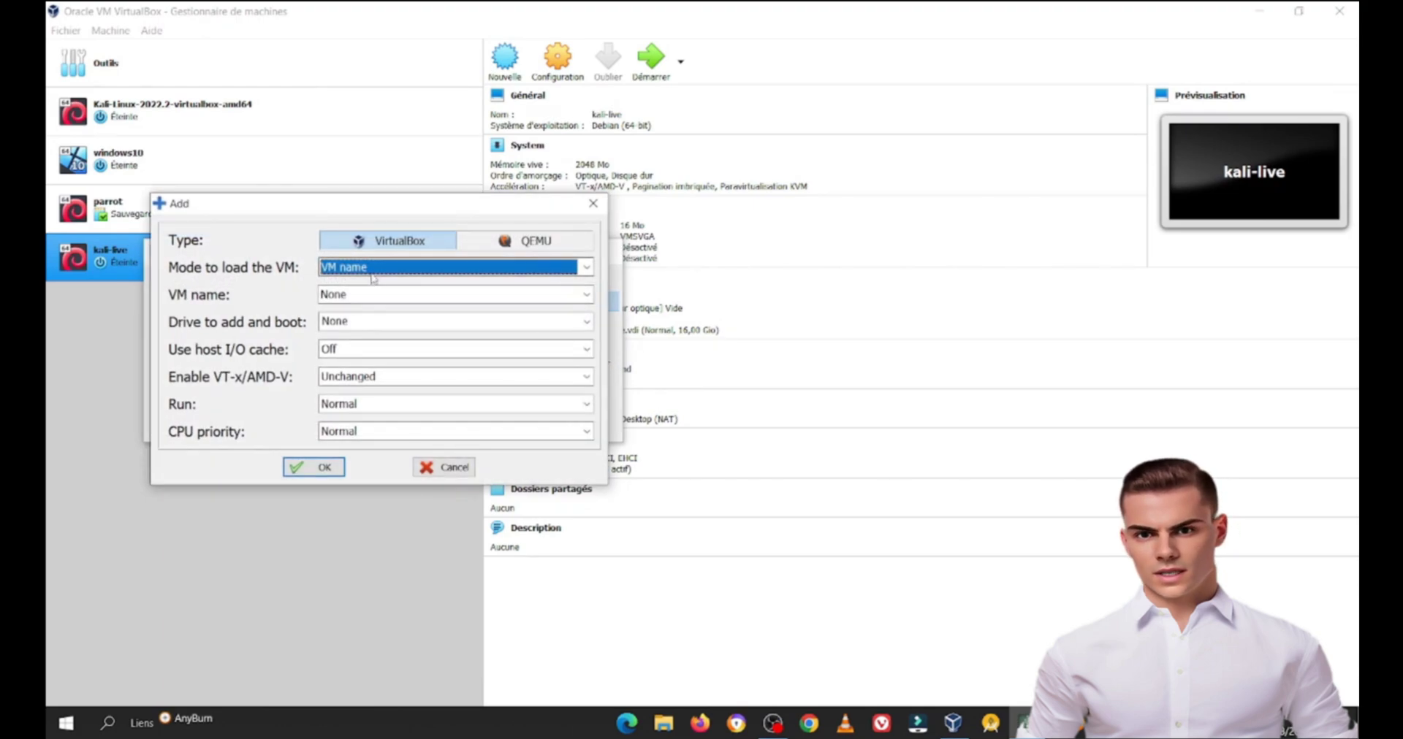
{"action": "left_click", "coordinate": [366, 294]}
{"action": "left_click", "coordinate": [353, 387]}
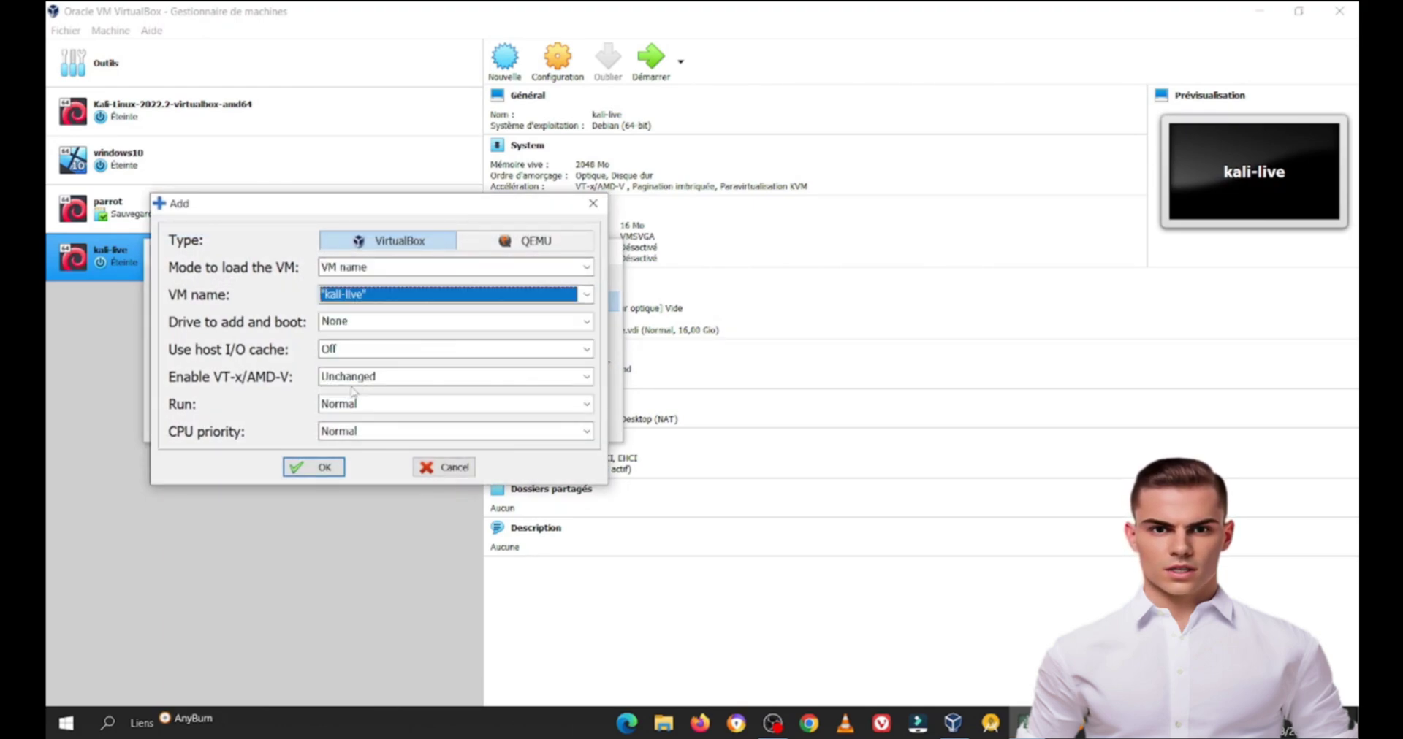
Set the drive to add and boot to ADATA USB Flash Drive [F:], set Enable VT-x/AMD-V to On and save the entry
{"action": "left_click", "coordinate": [370, 325]}
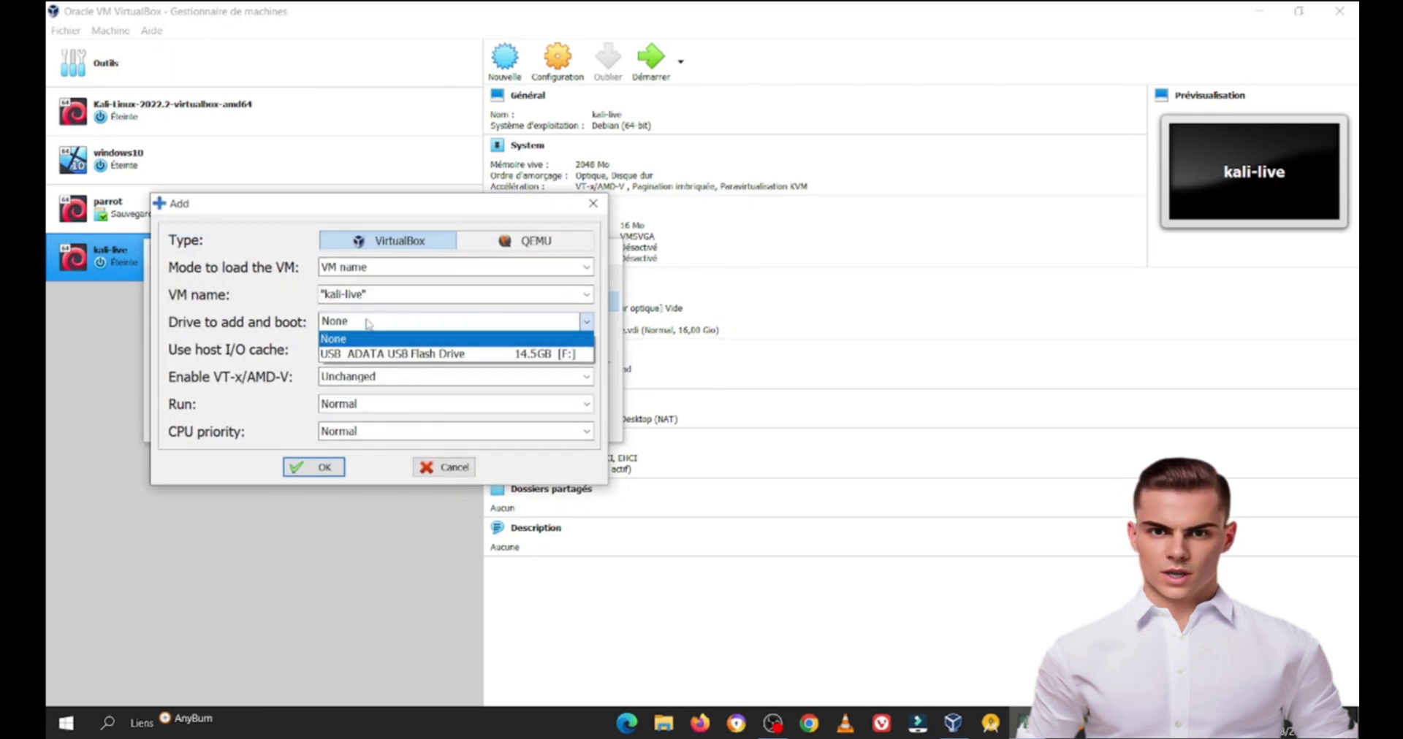
{"action": "left_click", "coordinate": [424, 357]}
{"action": "left_click", "coordinate": [336, 377]}
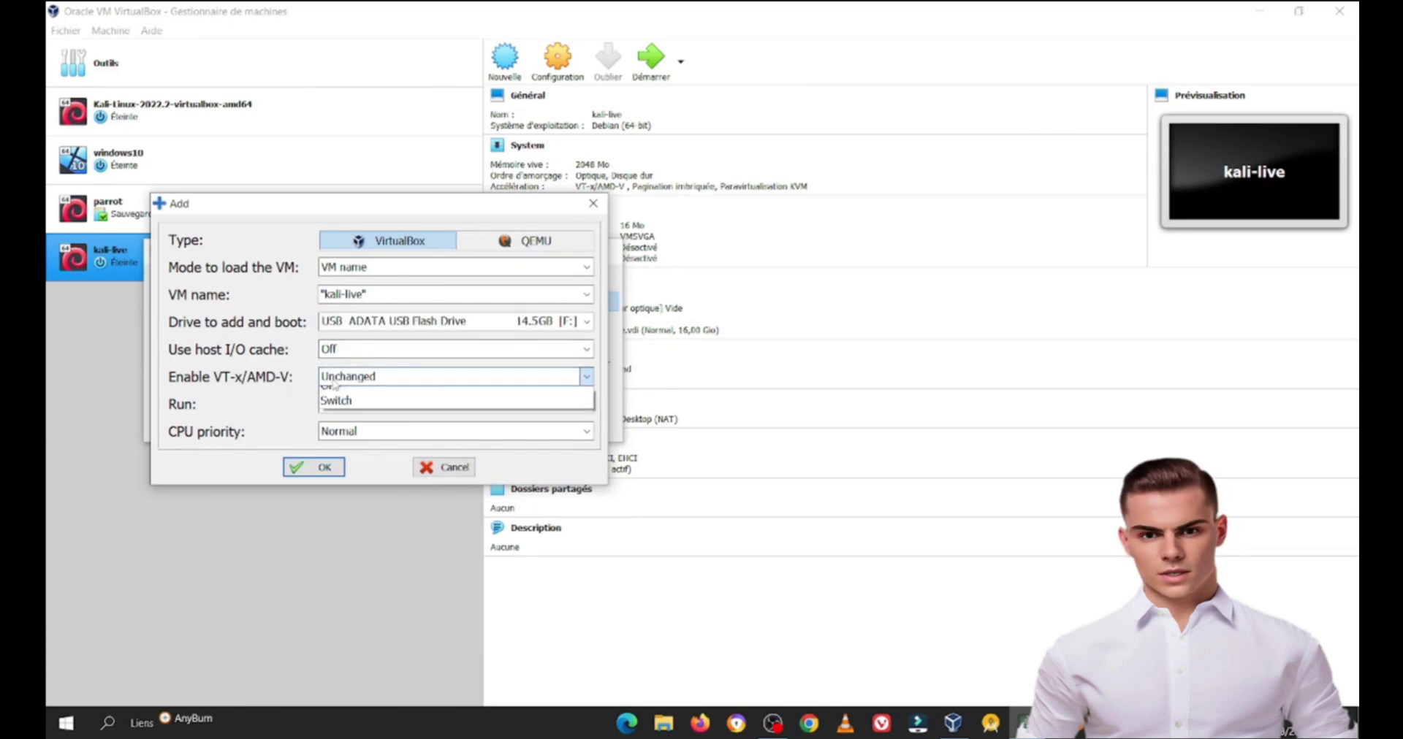
{"action": "left_click", "coordinate": [343, 408]}
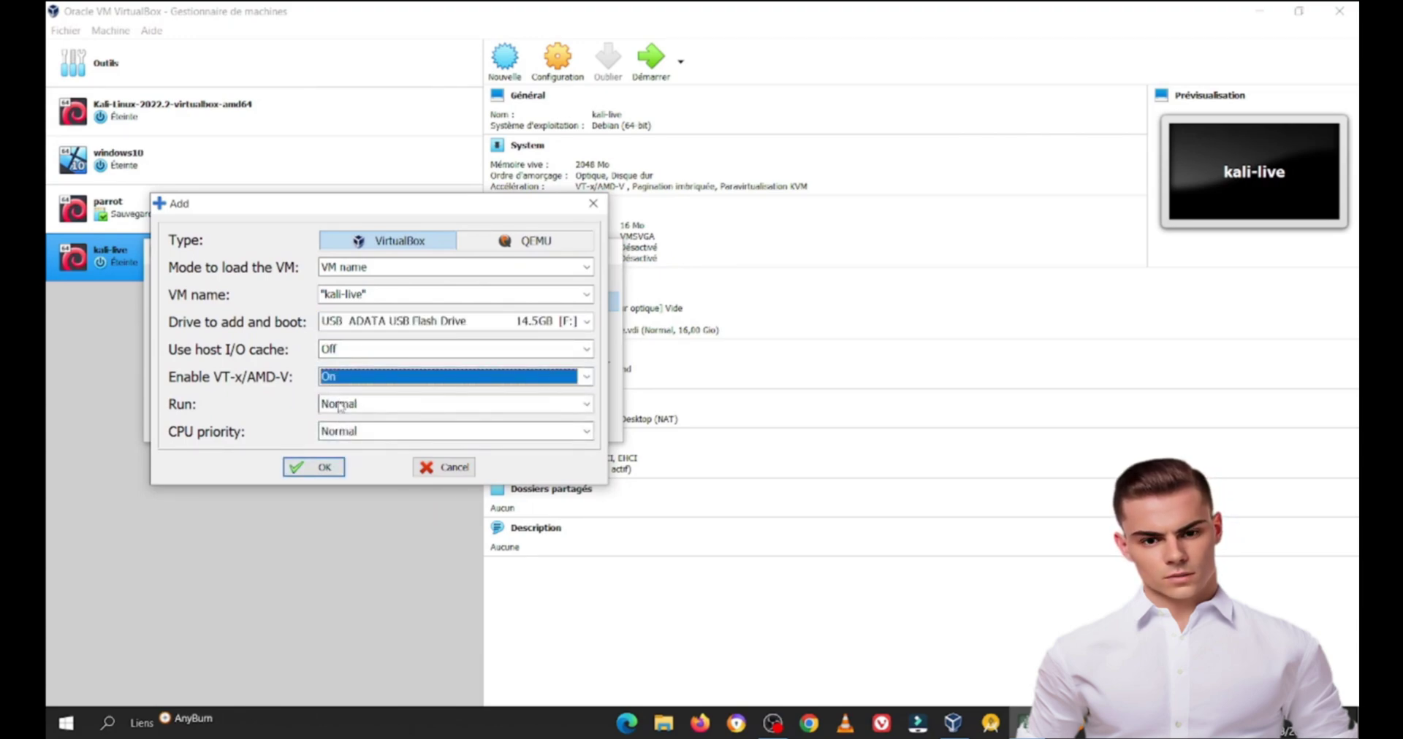
{"action": "left_click", "coordinate": [325, 468]}
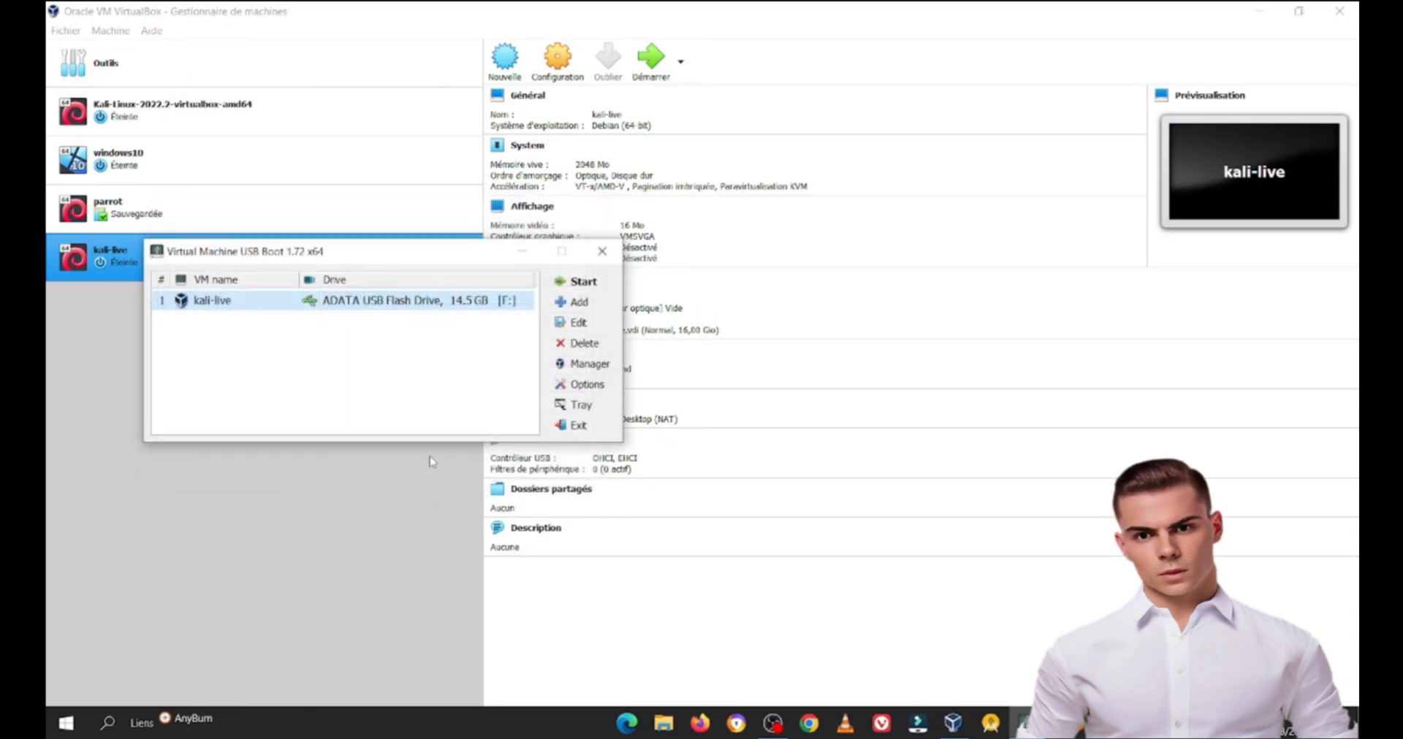
Start the kali-live entry from the USB drive and highlight Live system with USB persistence in the Kali boot menu
{"action": "left_click", "coordinate": [566, 284]}
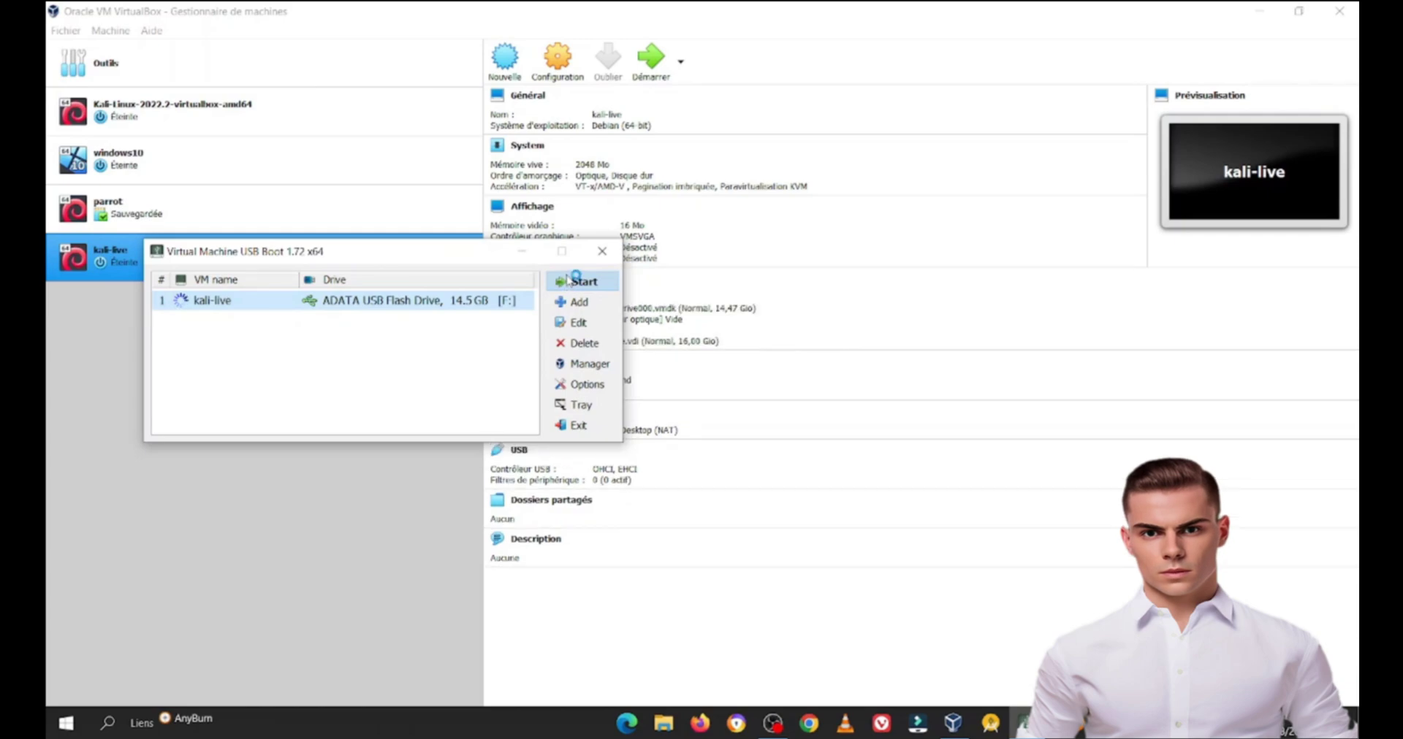
{"action": "left_click", "coordinate": [655, 414]}
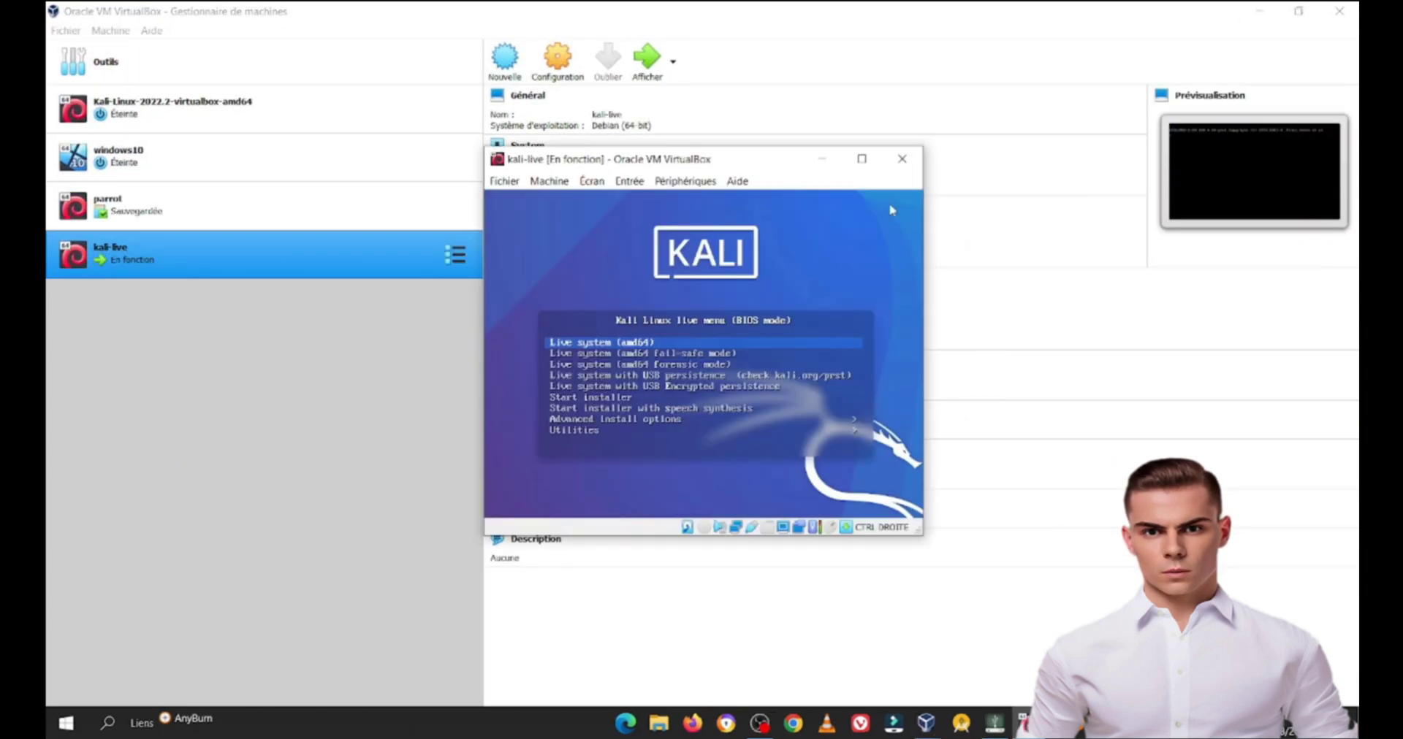
{"action": "key", "text": "Down"}
{"action": "key", "text": "Down"}
{"action": "key", "text": "Down"}
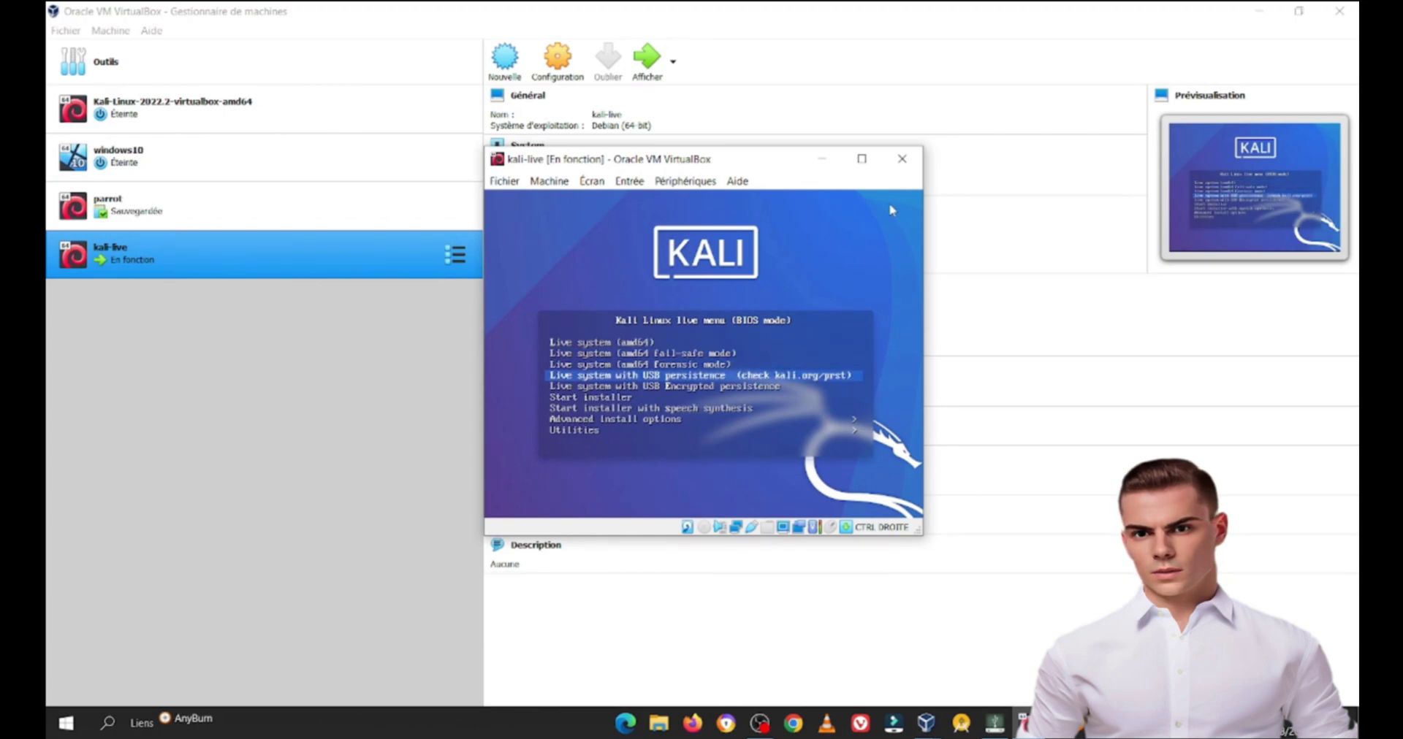
Maximize the virtual machine window, enlarge its virtual screen scale and boot the highlighted USB persistence option
{"action": "left_click", "coordinate": [862, 159]}
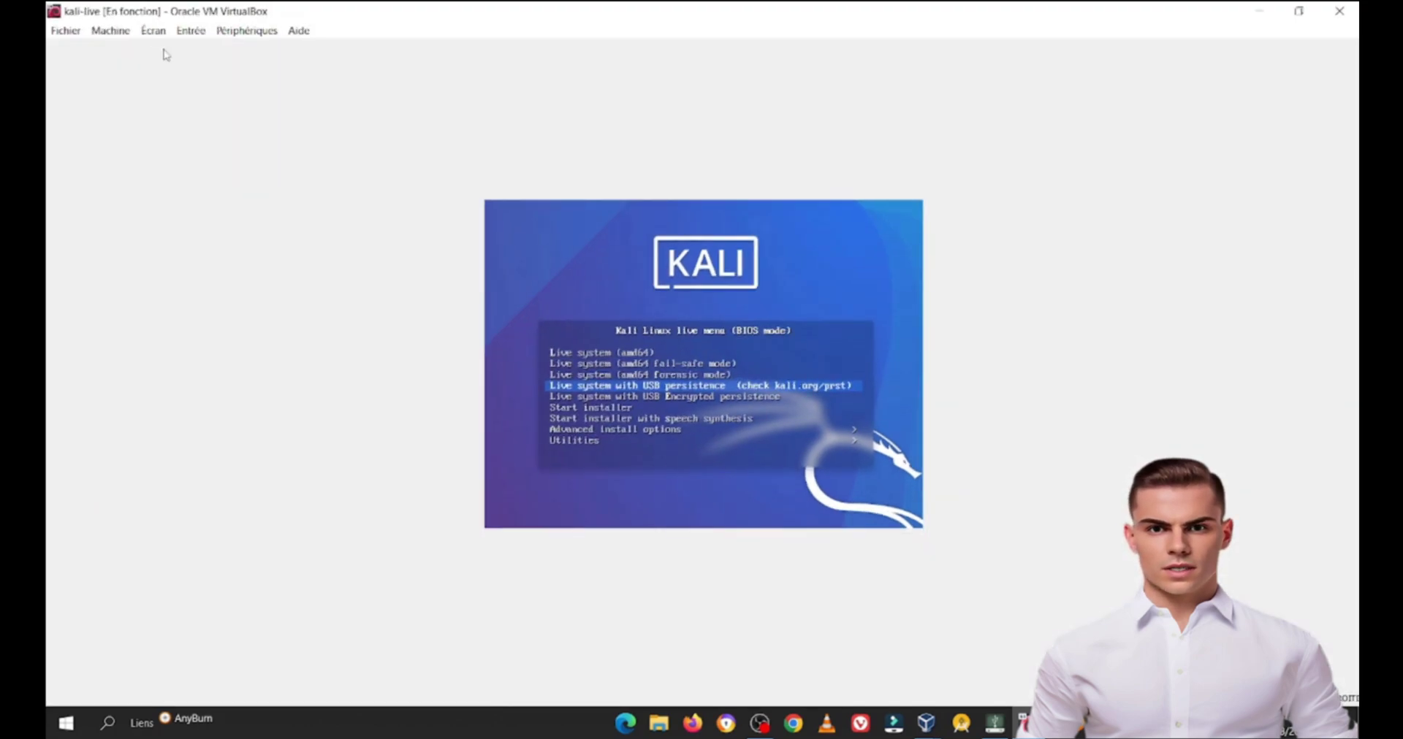
{"action": "left_click", "coordinate": [153, 31]}
{"action": "left_click", "coordinate": [697, 380]}
{"action": "left_click", "coordinate": [153, 31]}
{"action": "mouse_move", "coordinate": [220, 252]}
{"action": "left_click", "coordinate": [410, 492]}
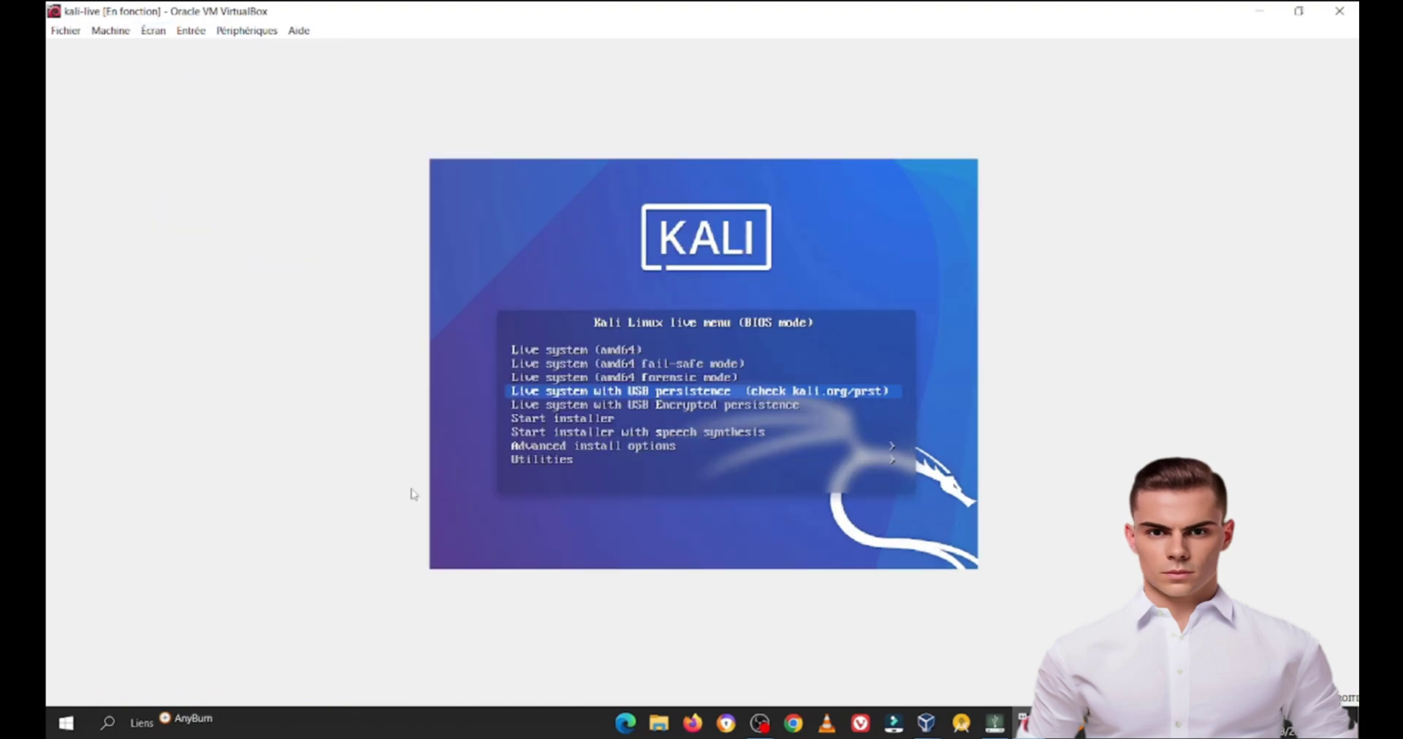
{"action": "left_click", "coordinate": [154, 31]}
{"action": "left_click", "coordinate": [397, 431]}
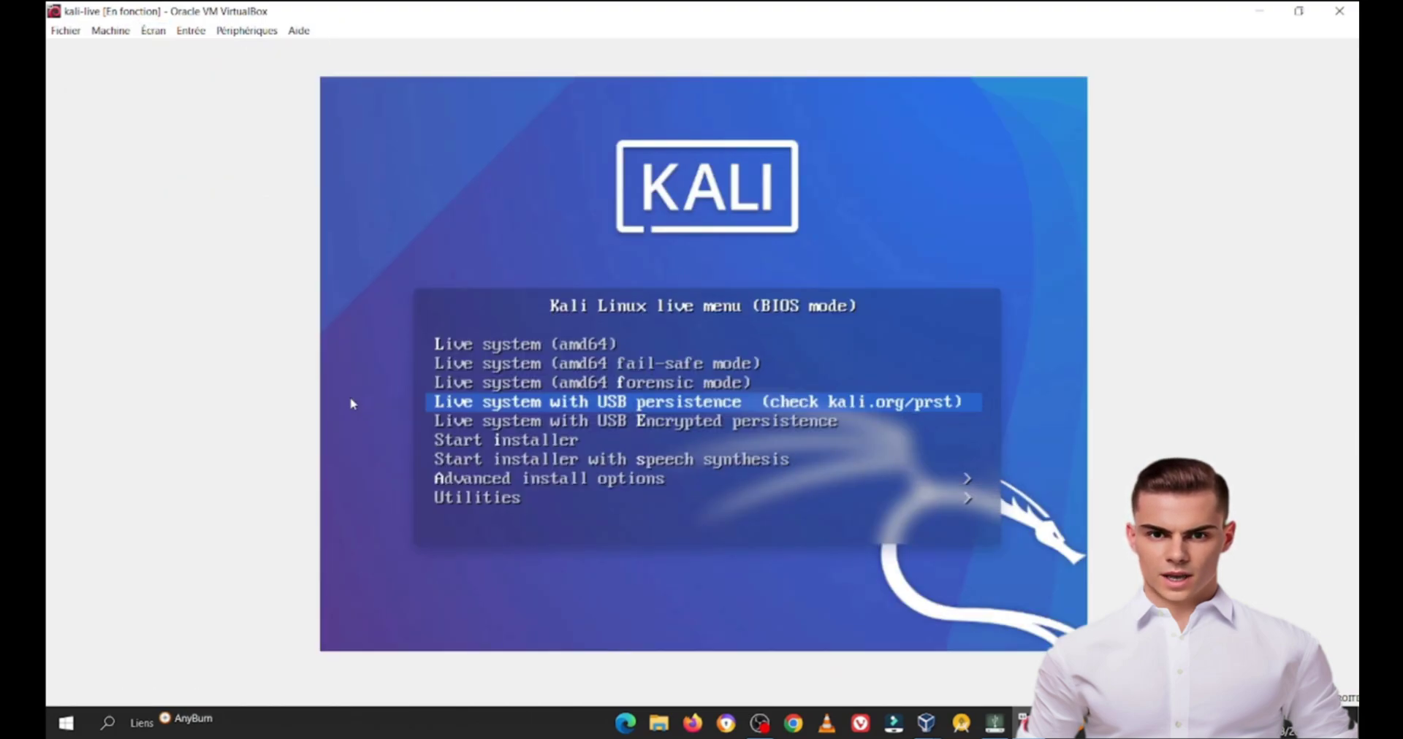
{"action": "key", "text": "Return"}
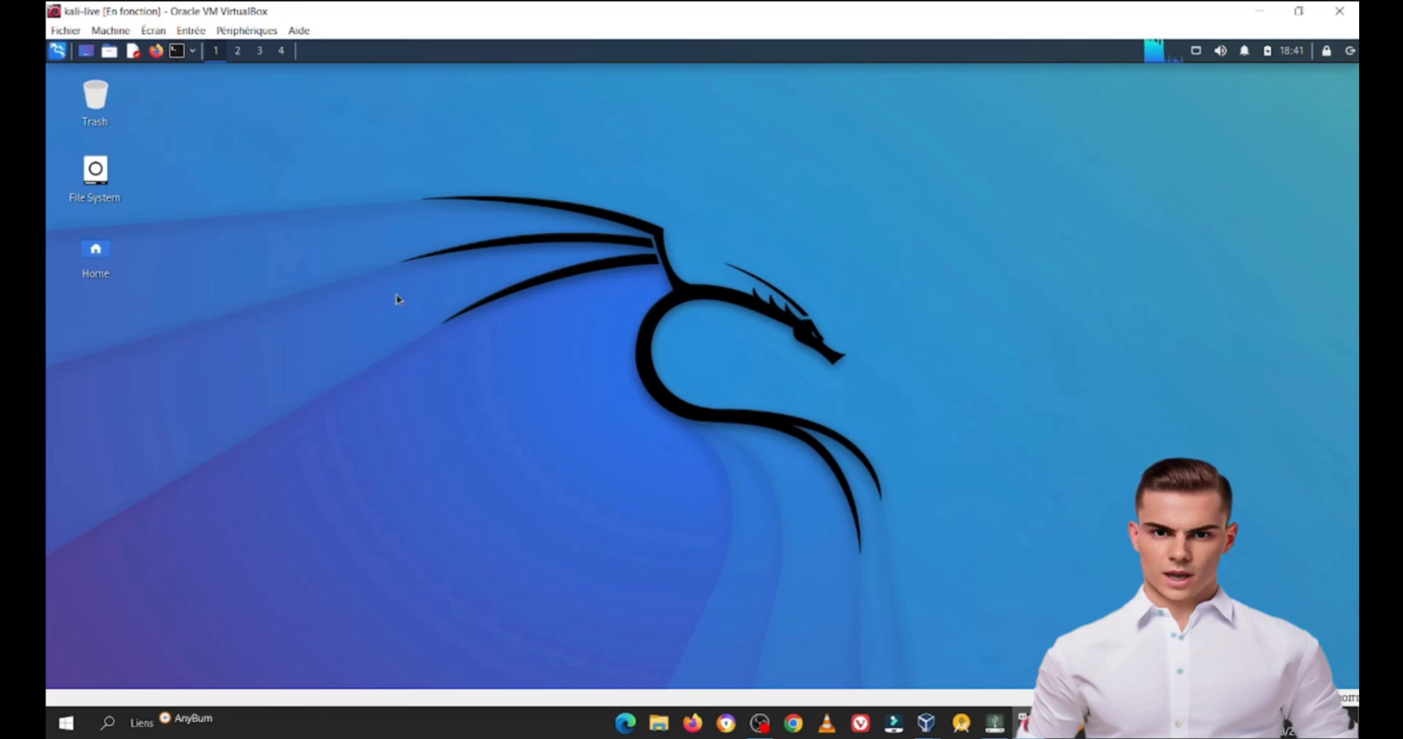
Create a folder on the Kali desktop with the default name New Folder
{"action": "right_click", "coordinate": [219, 194]}
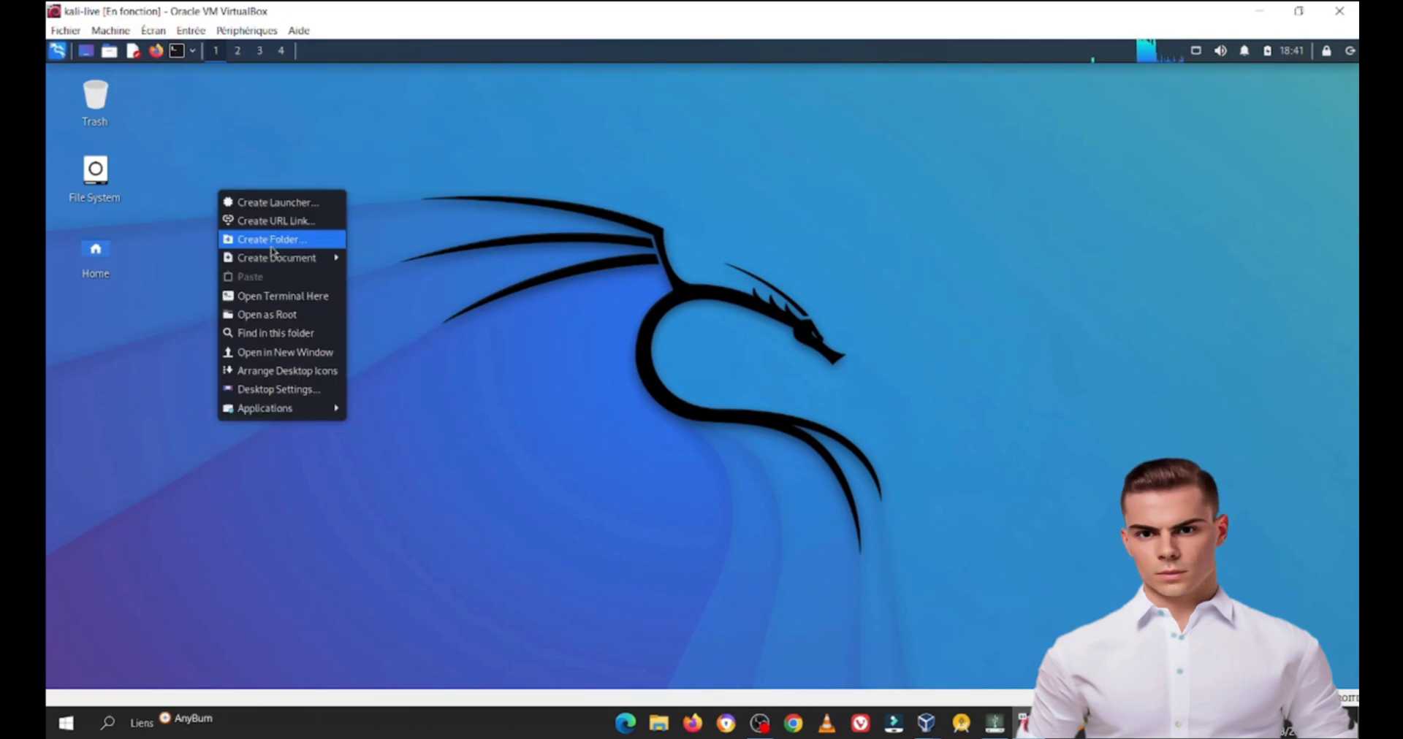
{"action": "left_click", "coordinate": [271, 240]}
{"action": "left_click", "coordinate": [779, 395]}
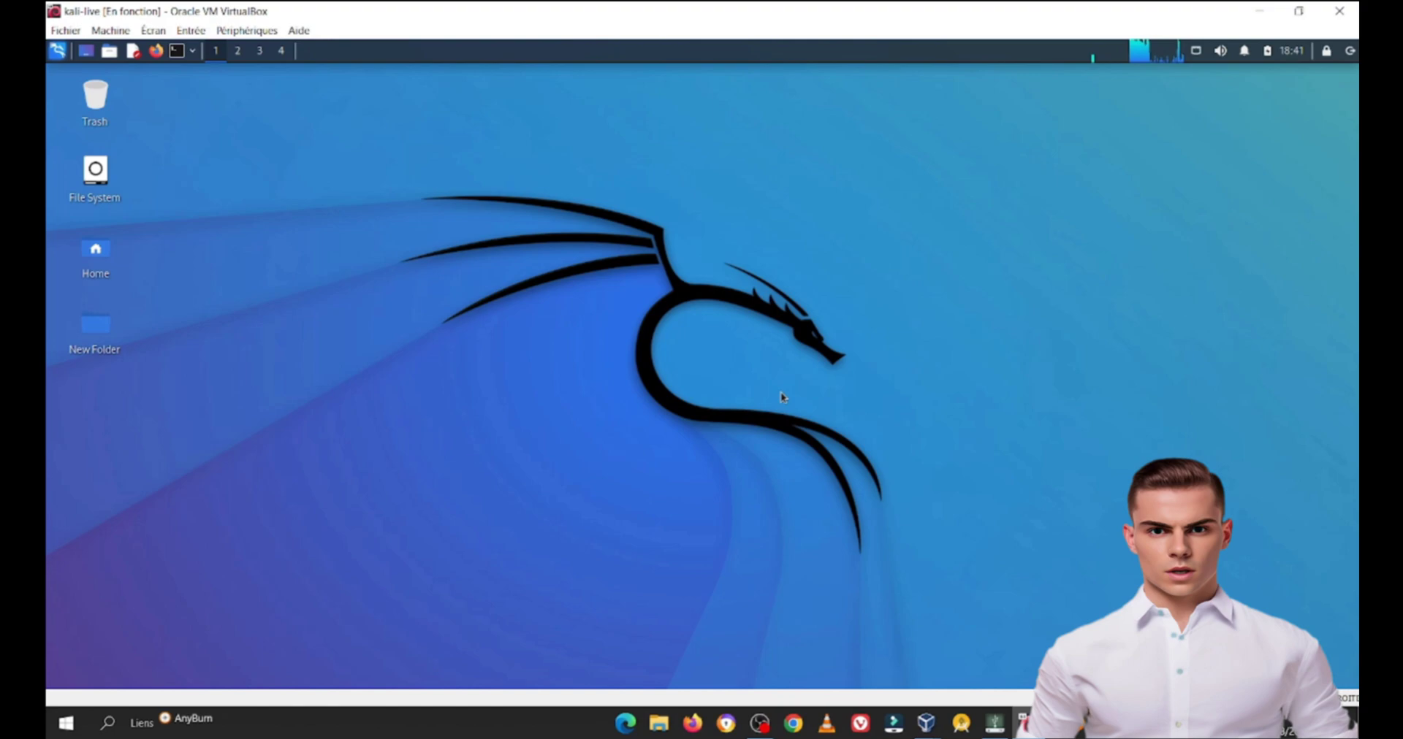
Create a second folder named TecIN on the Kali desktop
{"action": "right_click", "coordinate": [244, 327]}
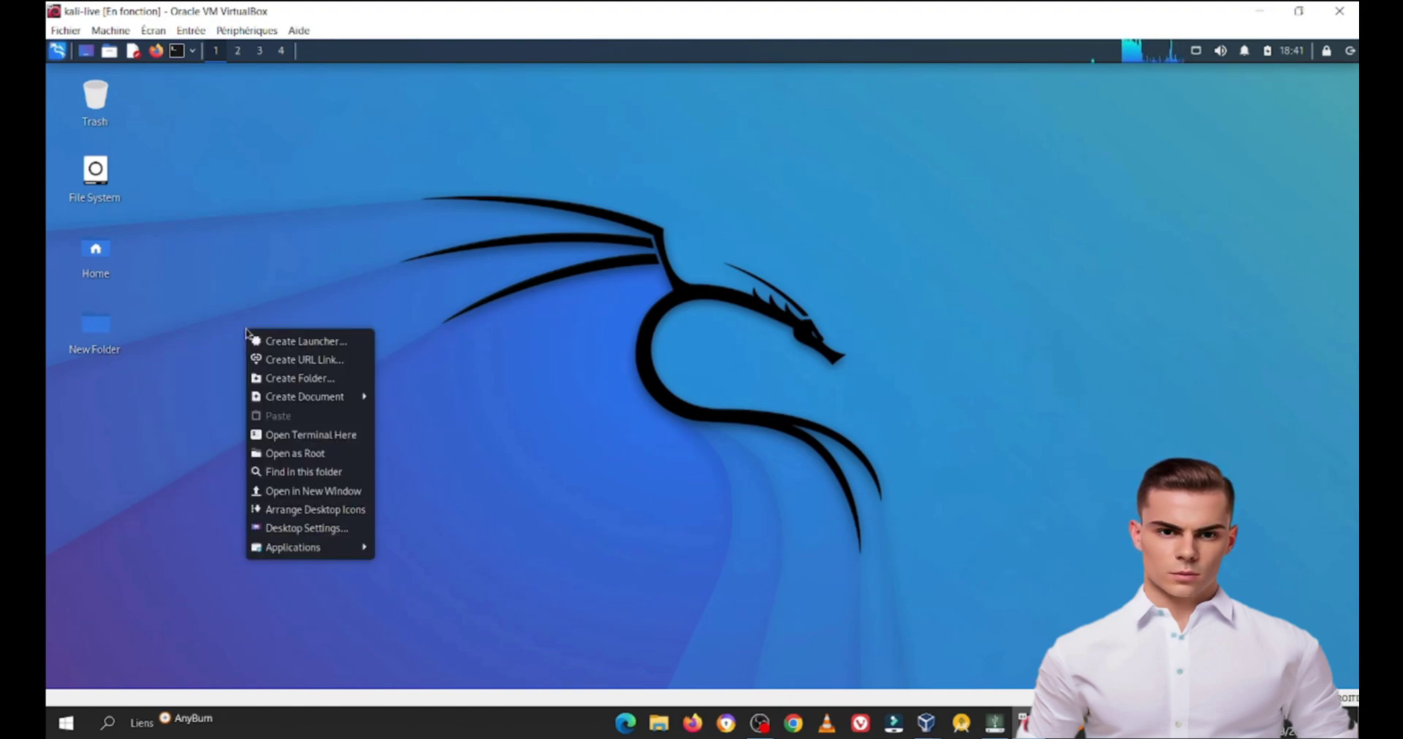
{"action": "left_click", "coordinate": [313, 375]}
{"action": "type", "text": "tecln"}
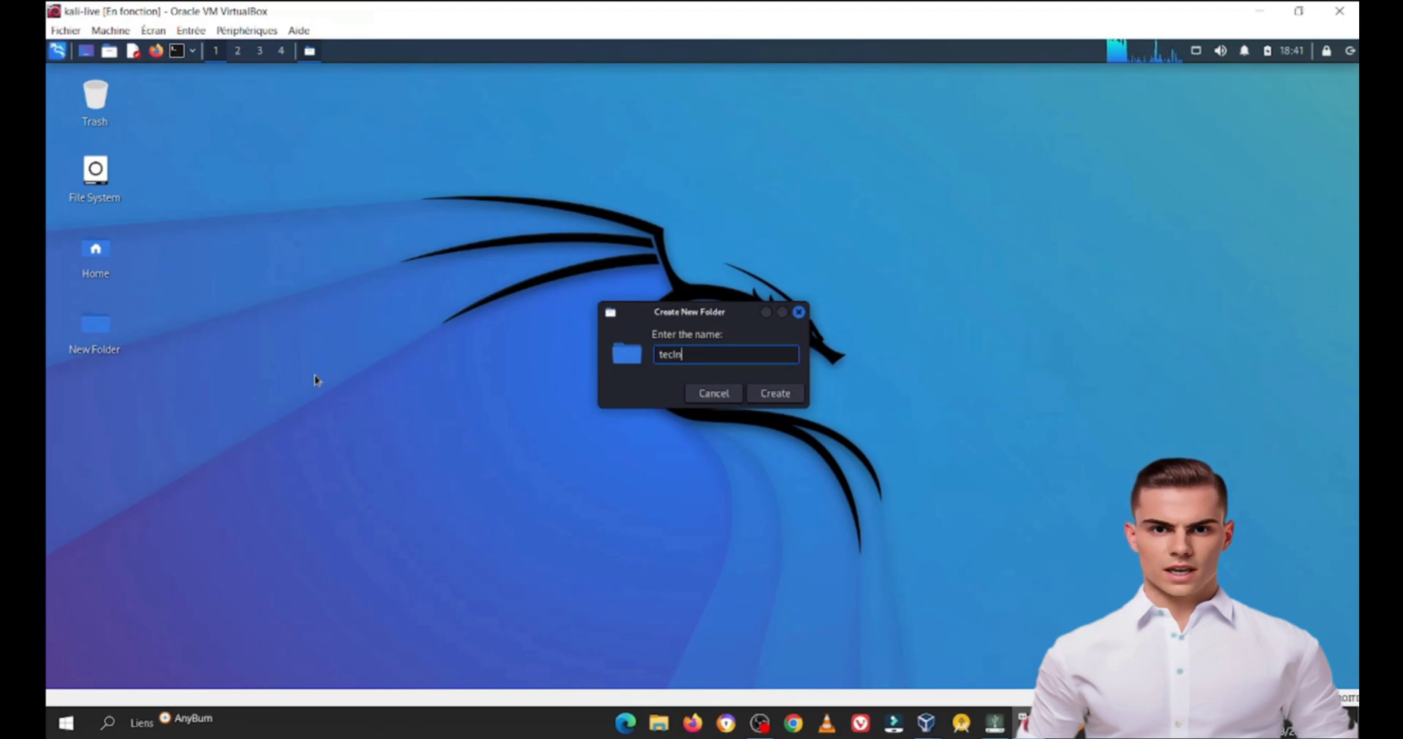
{"action": "type", "text": "T"}
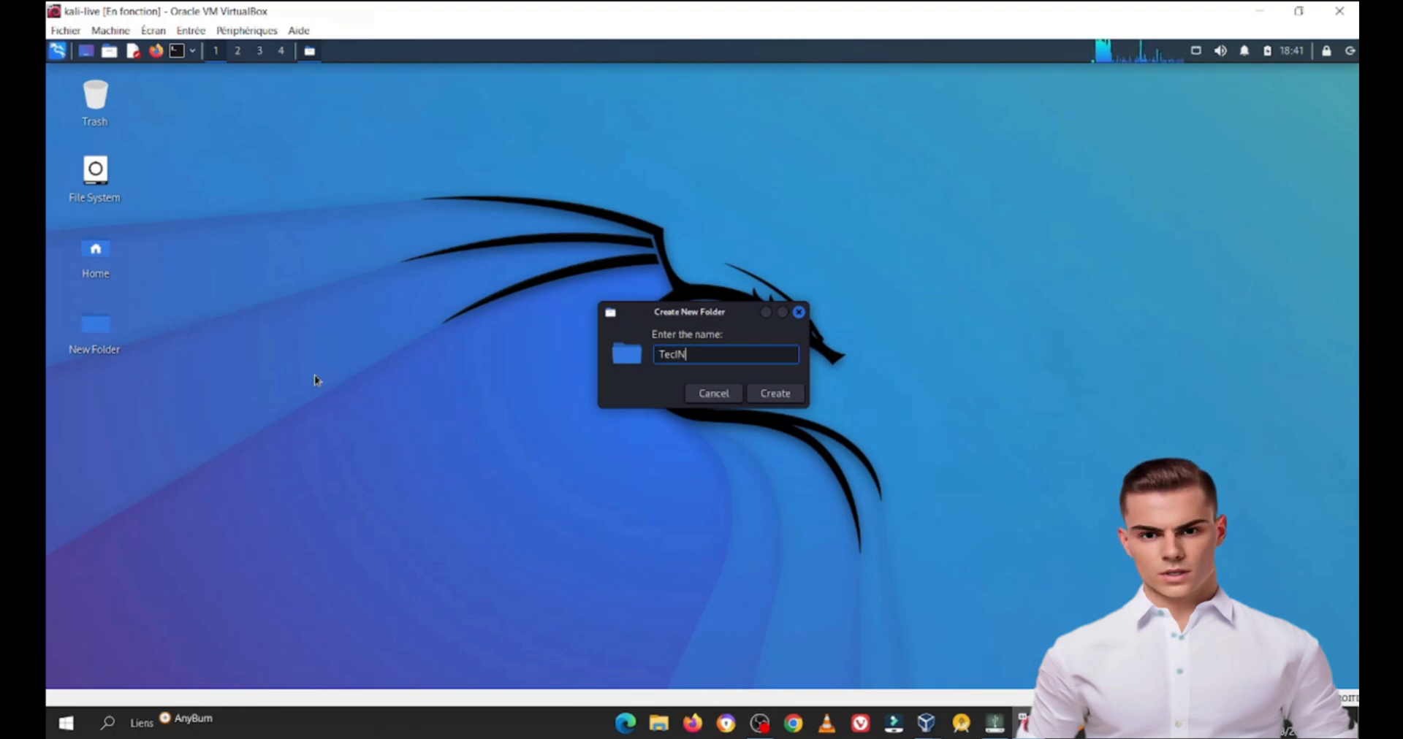
{"action": "left_click", "coordinate": [789, 392]}
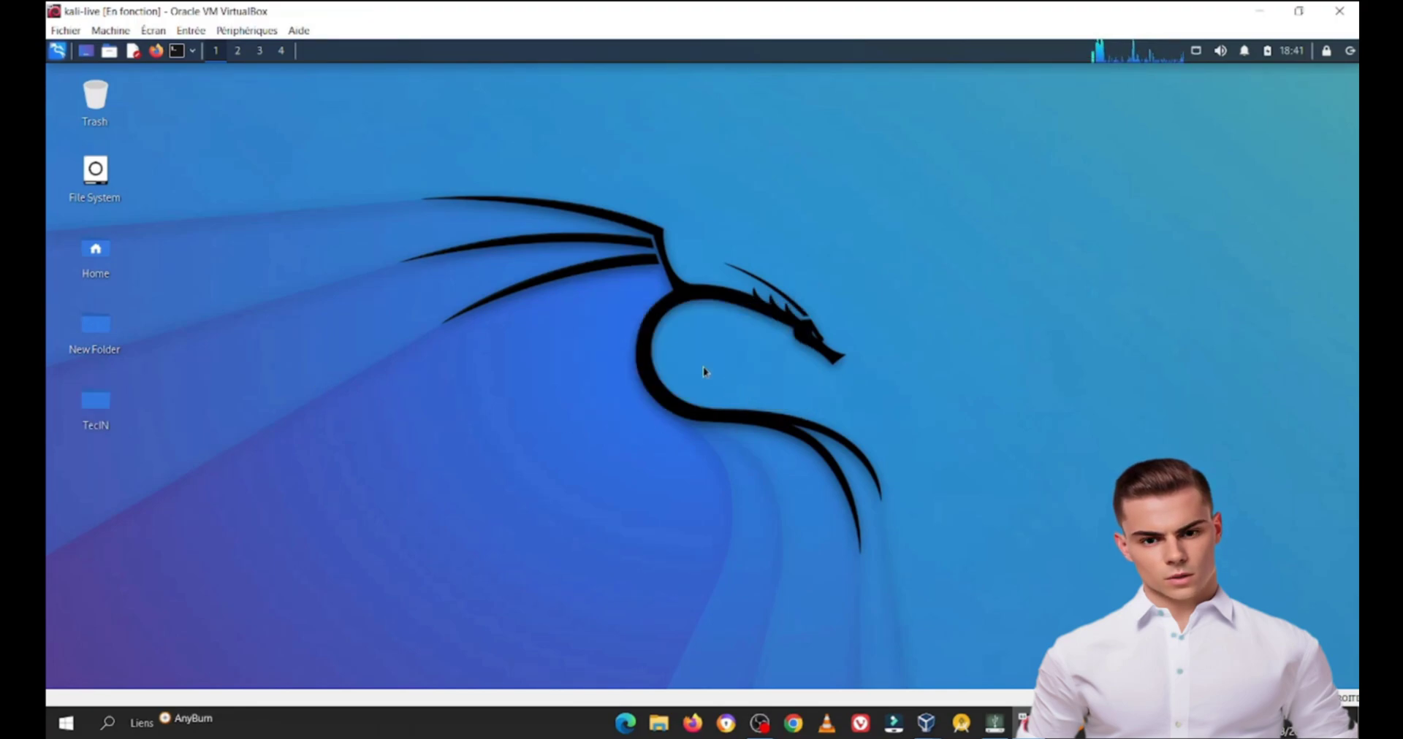
Shut down the Kali live session and close the virtual machine
{"action": "left_click", "coordinate": [1350, 51]}
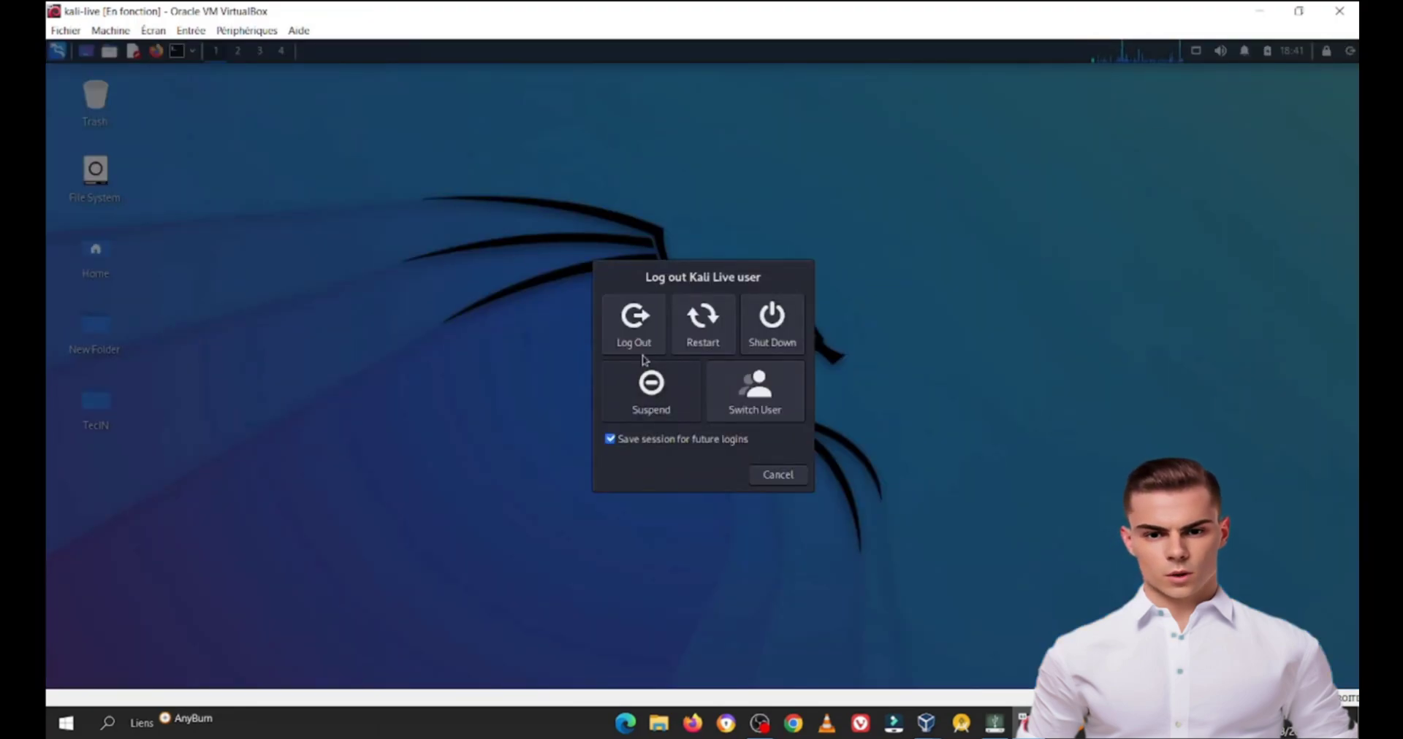
{"action": "left_click", "coordinate": [789, 336]}
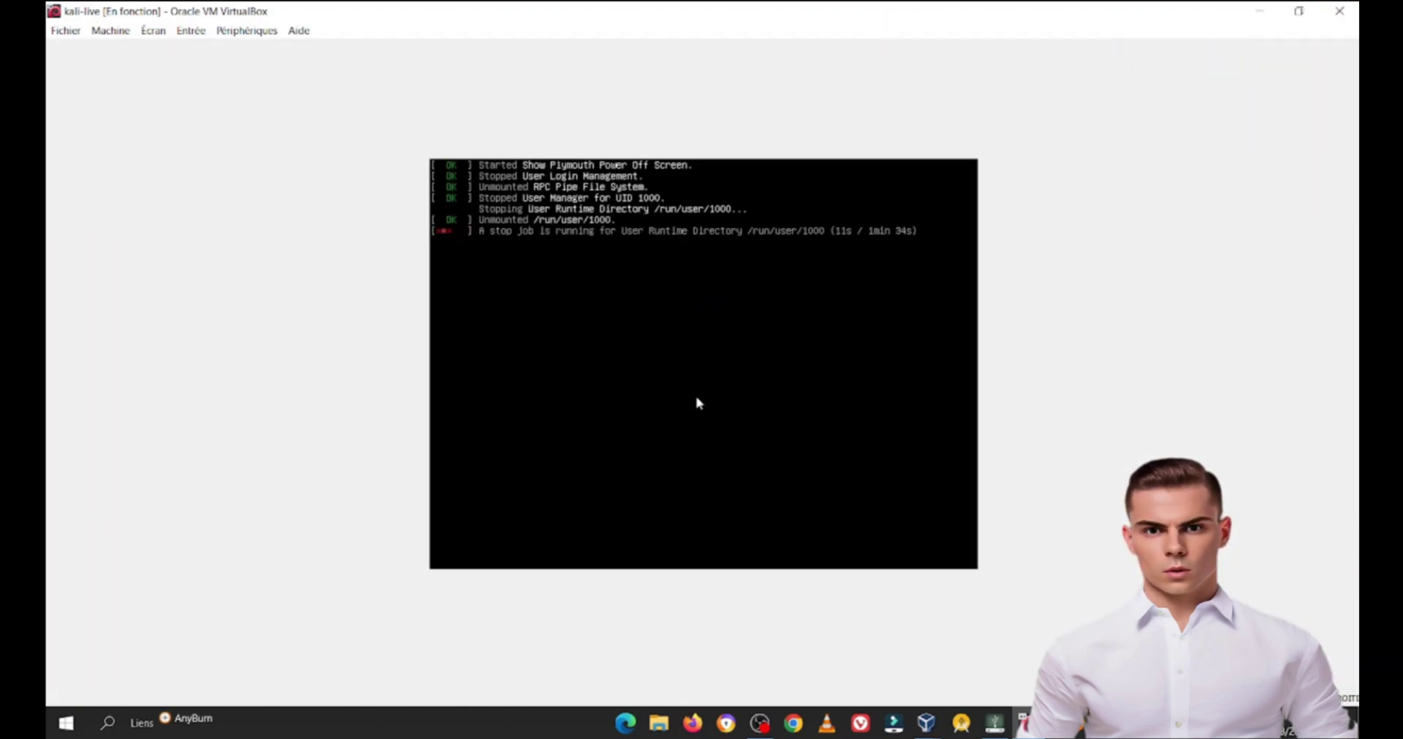
{"action": "key", "text": "ctrl+q"}
{"action": "left_click", "coordinate": [636, 401]}
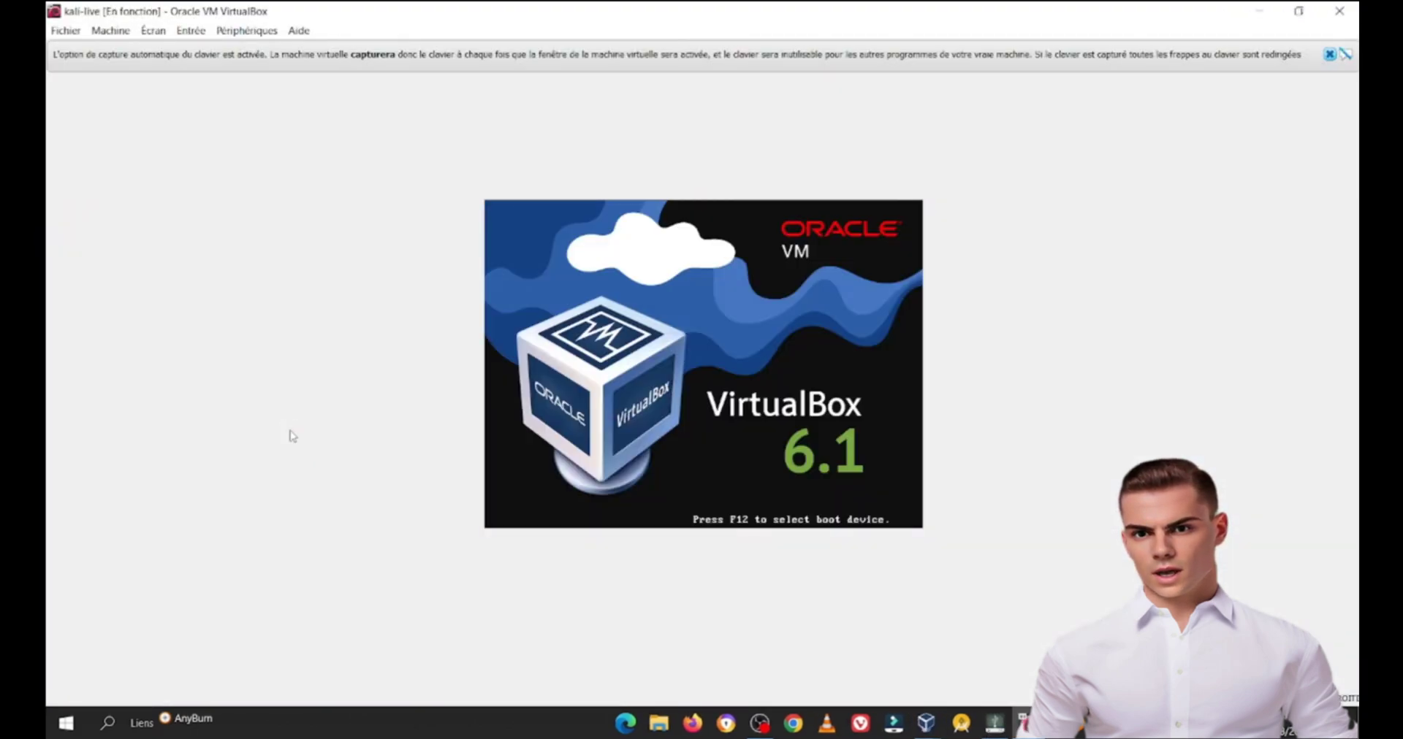
Boot the restarted kali-live machine with Live system with USB persistence and dismiss the keyboard capture notice
{"action": "key", "text": "Down"}
{"action": "key", "text": "Down"}
{"action": "key", "text": "Down"}
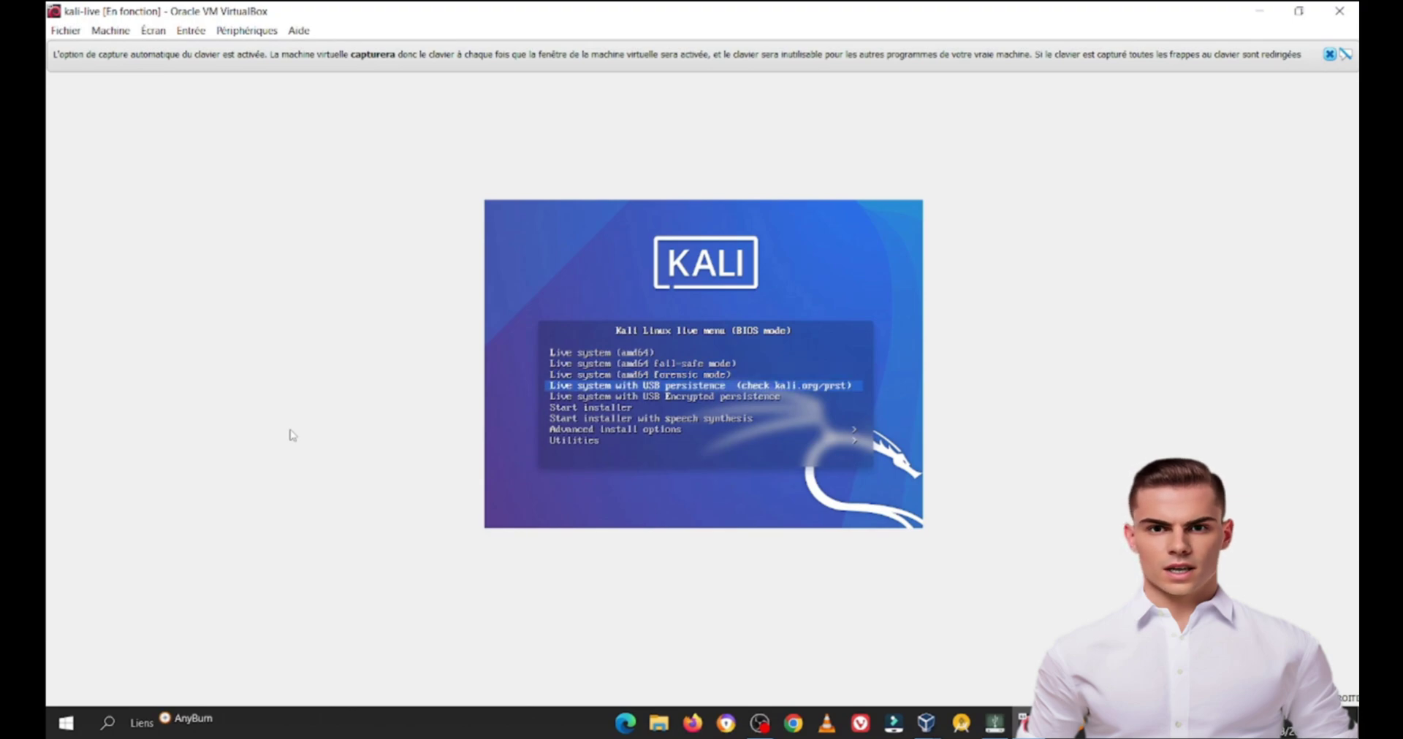
{"action": "key", "text": "Return"}
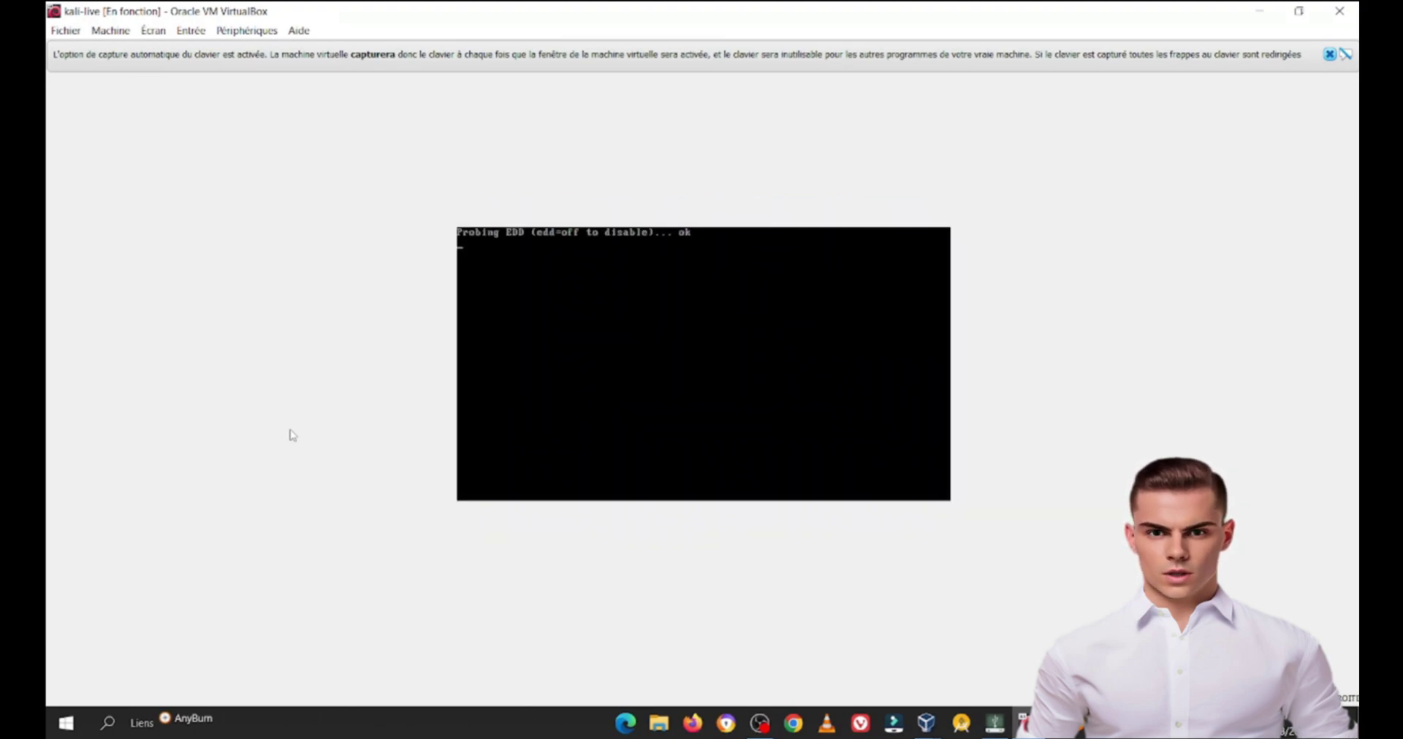
{"action": "left_click", "coordinate": [1329, 54]}
{"action": "left_click", "coordinate": [1330, 56]}
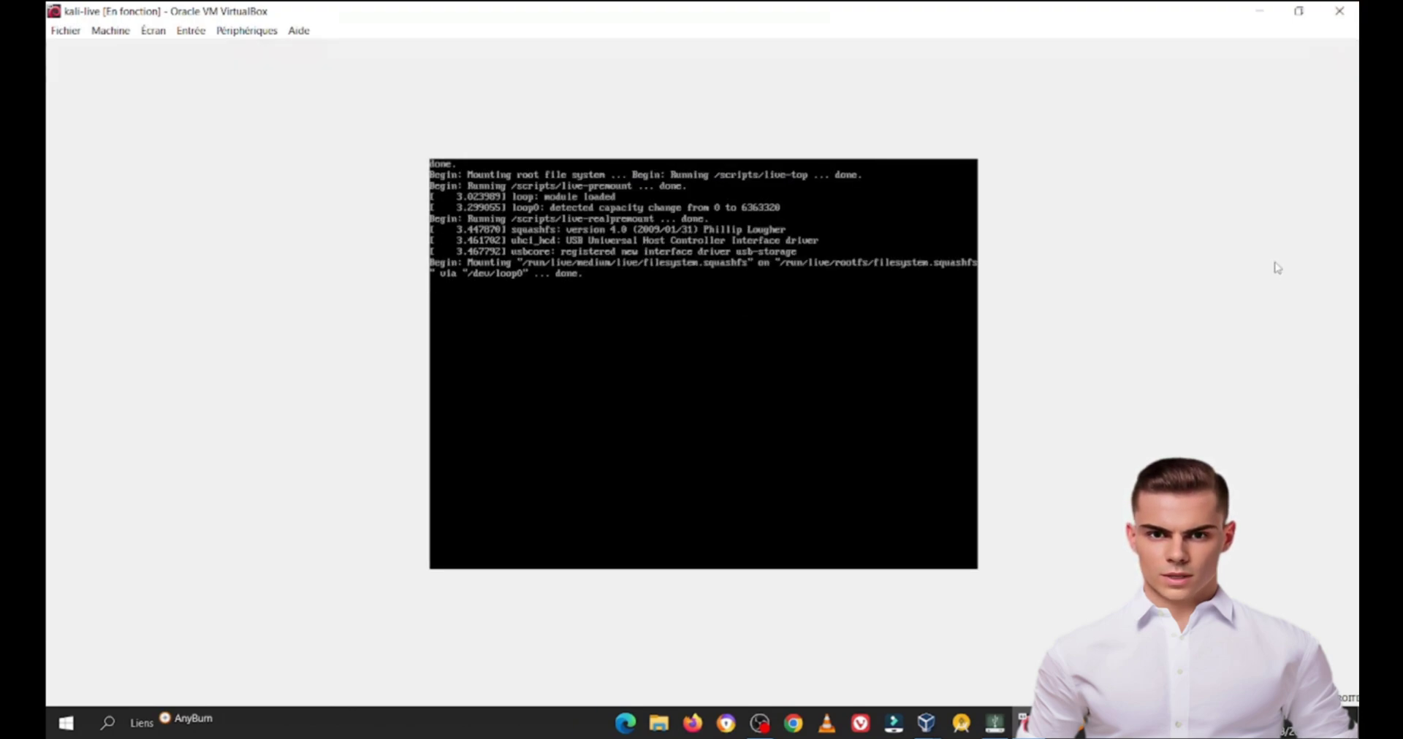